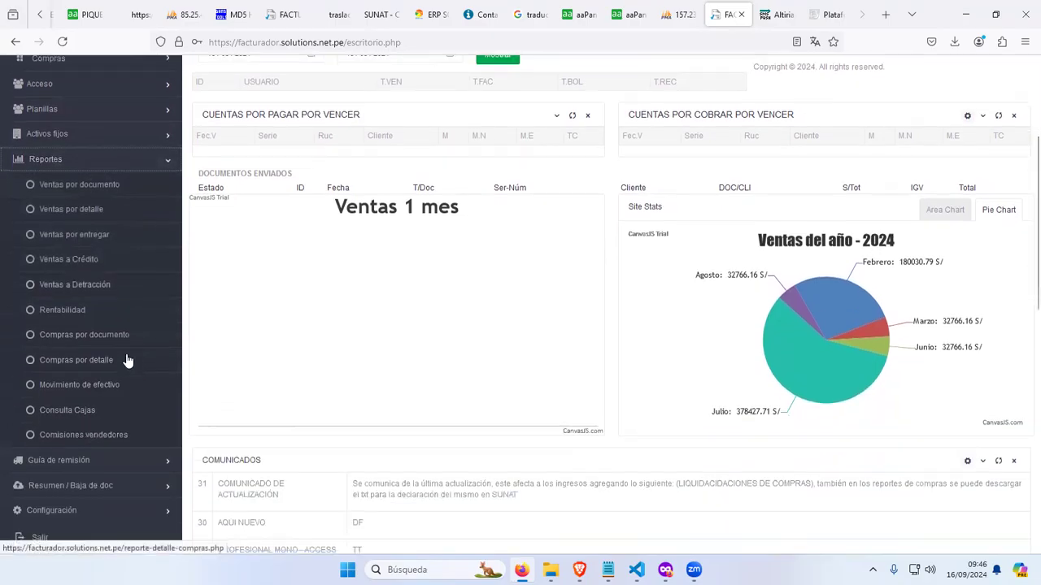
# - Review the options offered under Resumen / Baja de doc and Configuración
pyautogui.click(138, 163)
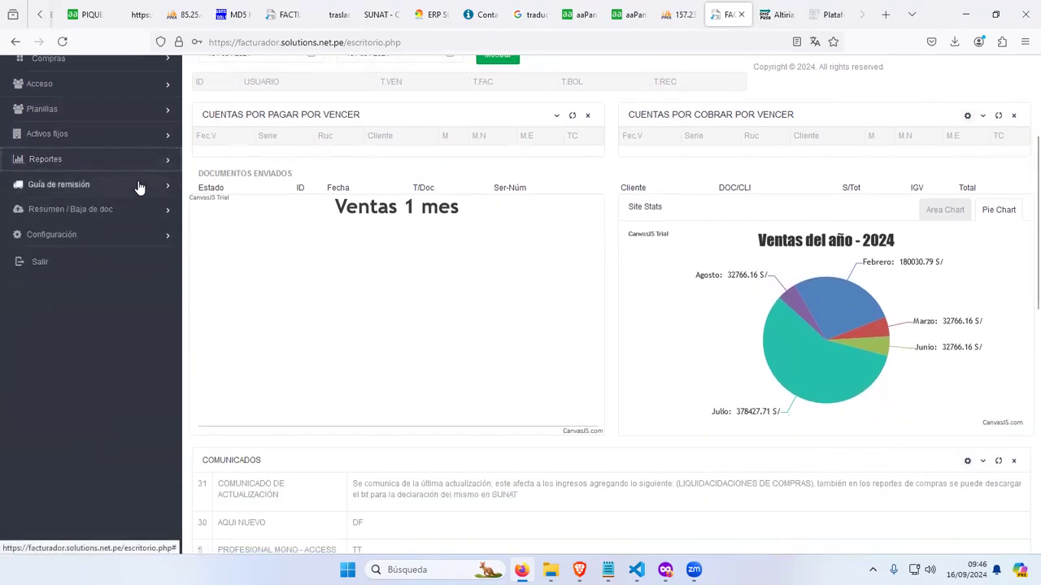
pyautogui.click(139, 211)
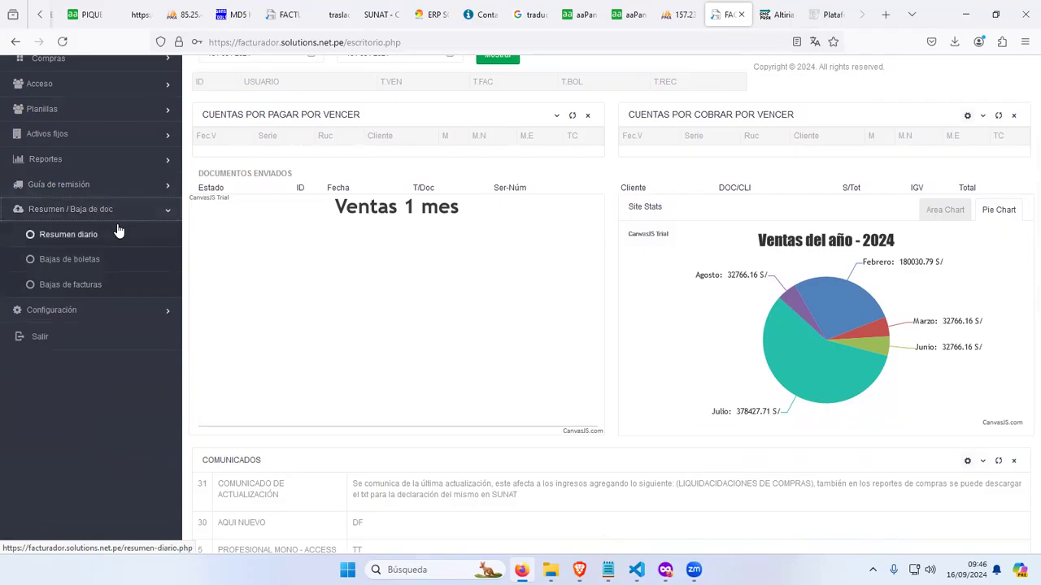
pyautogui.click(114, 213)
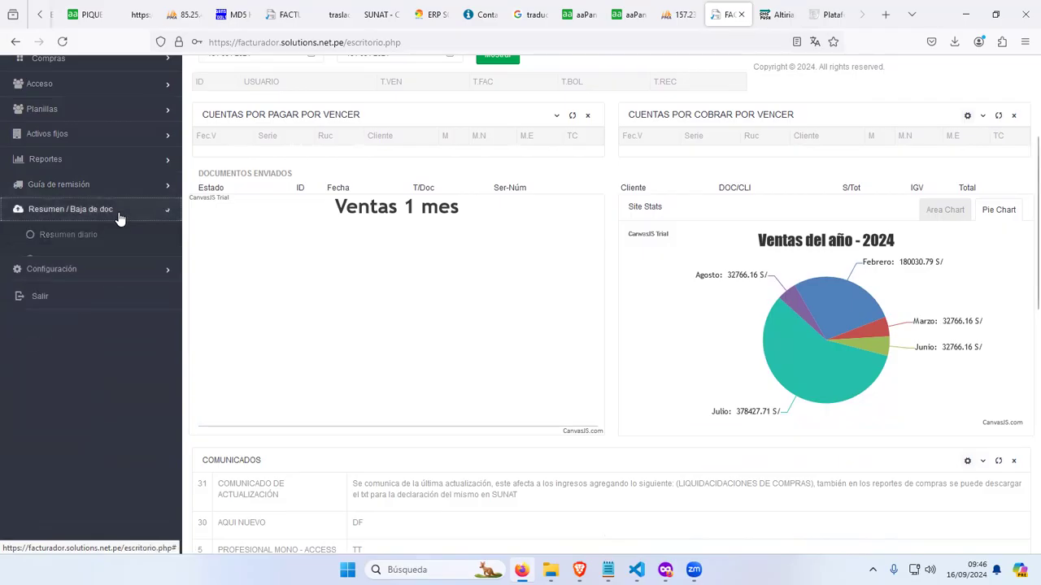
pyautogui.click(107, 236)
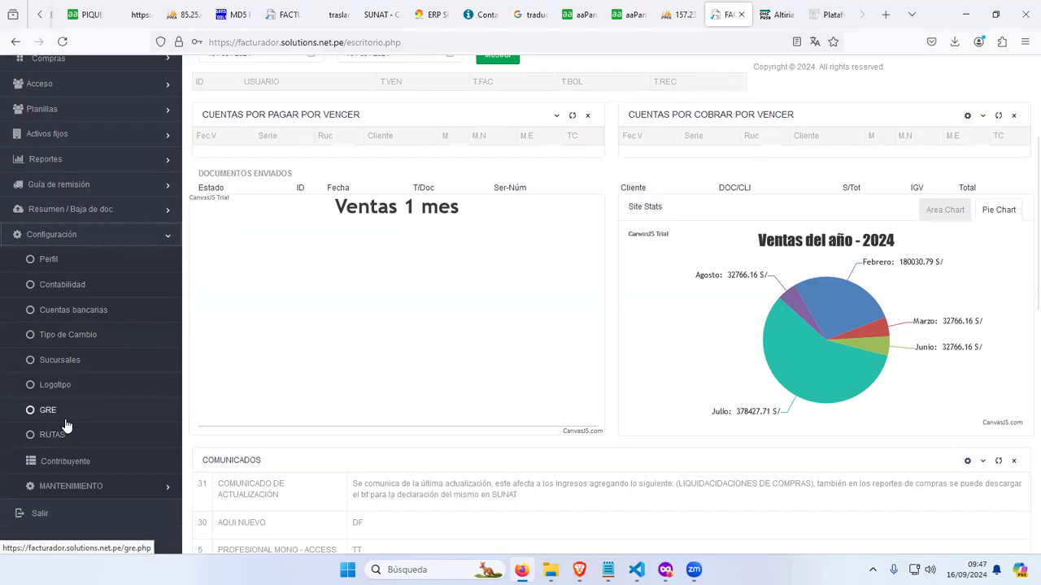
pyautogui.scroll(3, 65, 425)
pyautogui.click(162, 437)
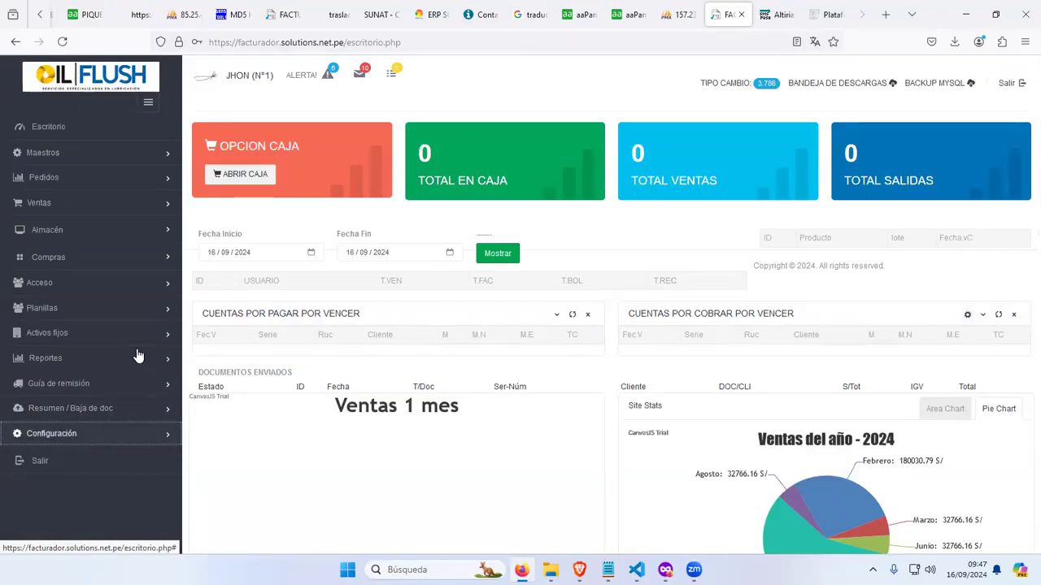
# - Try to open the Usuarios page under Acceso and return to the dashboard
pyautogui.click(96, 282)
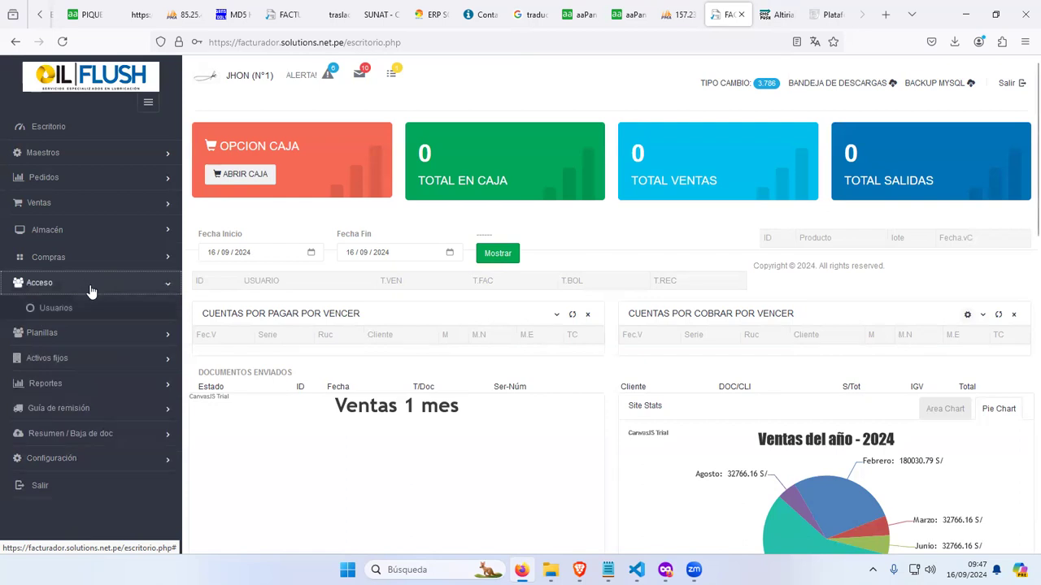
pyautogui.click(54, 312)
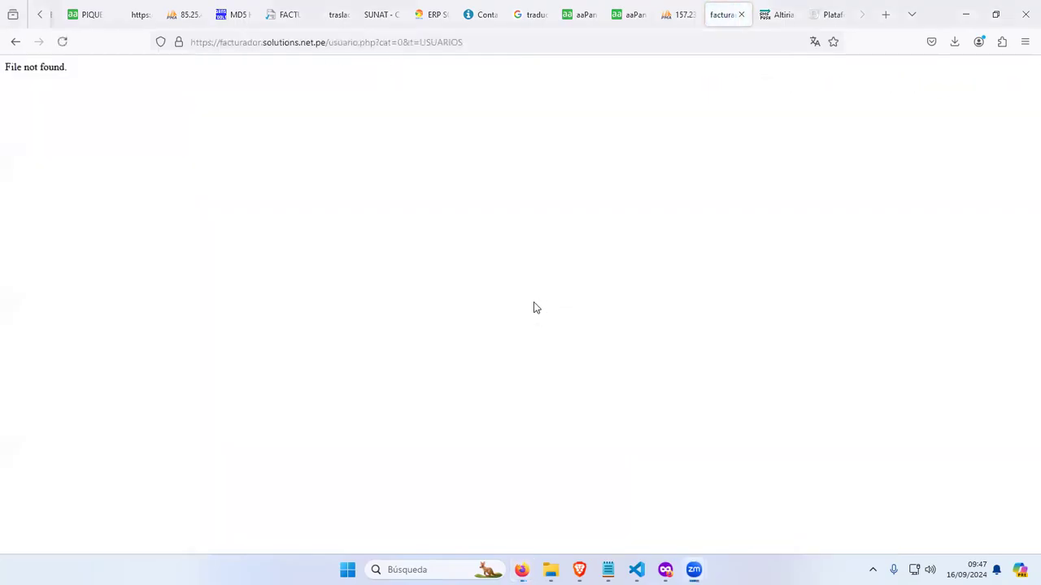
pyautogui.click(15, 42)
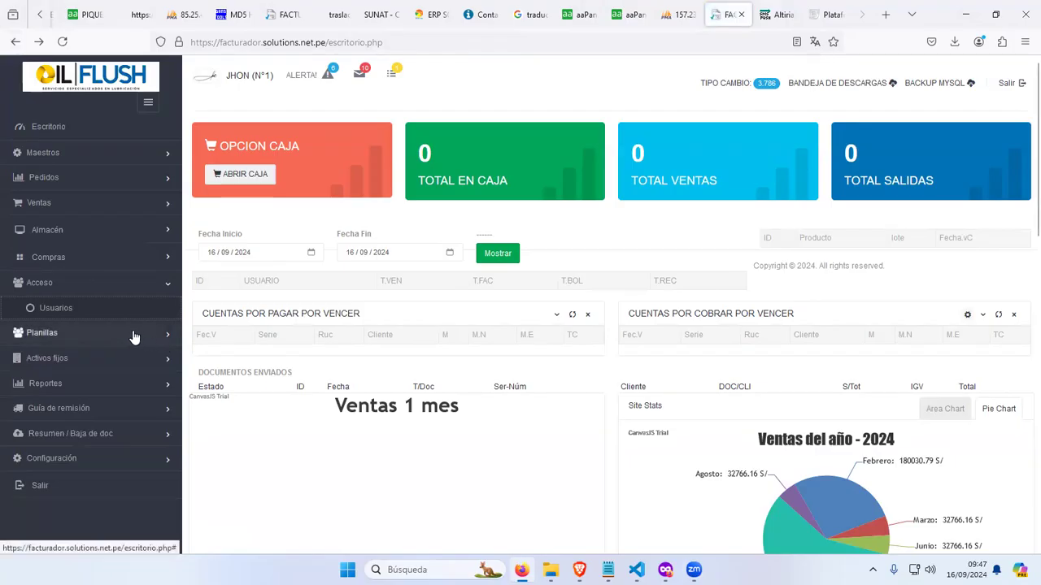
# - Open the Series page under Maestros and examine the fields for registering a document series
pyautogui.click(94, 153)
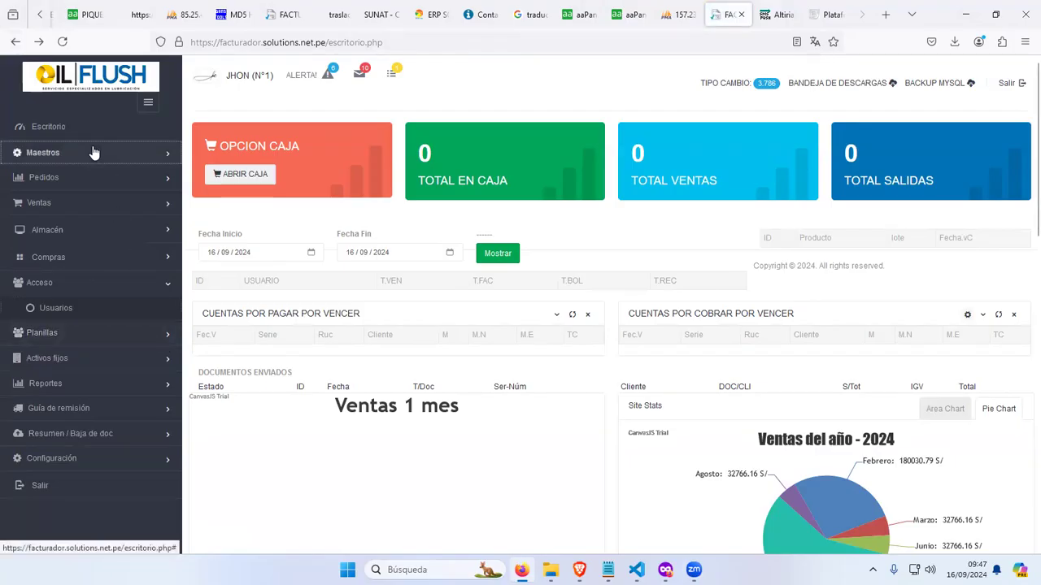
pyautogui.click(63, 354)
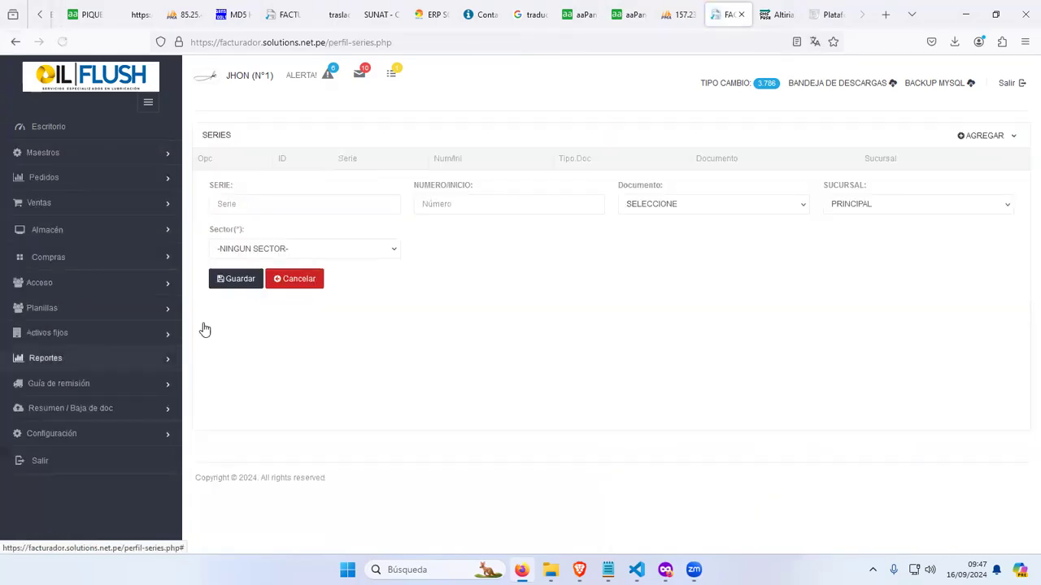
pyautogui.click(331, 206)
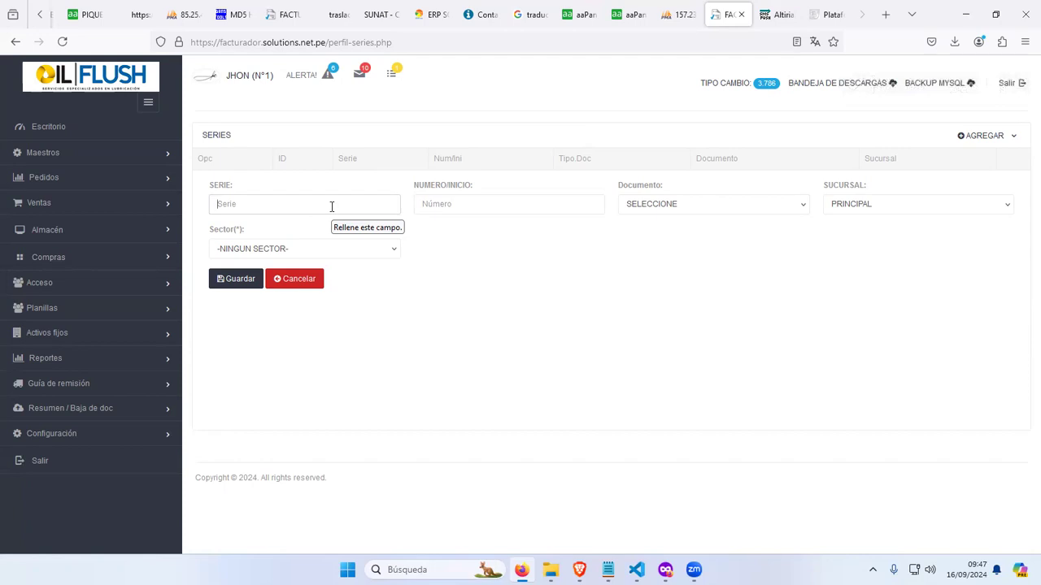
# - Open the Productos/Servicios/Ventas form under Maestros and examine the Cta Ventas and Cta Compras fields in Más Características
pyautogui.click(138, 159)
pyautogui.click(98, 178)
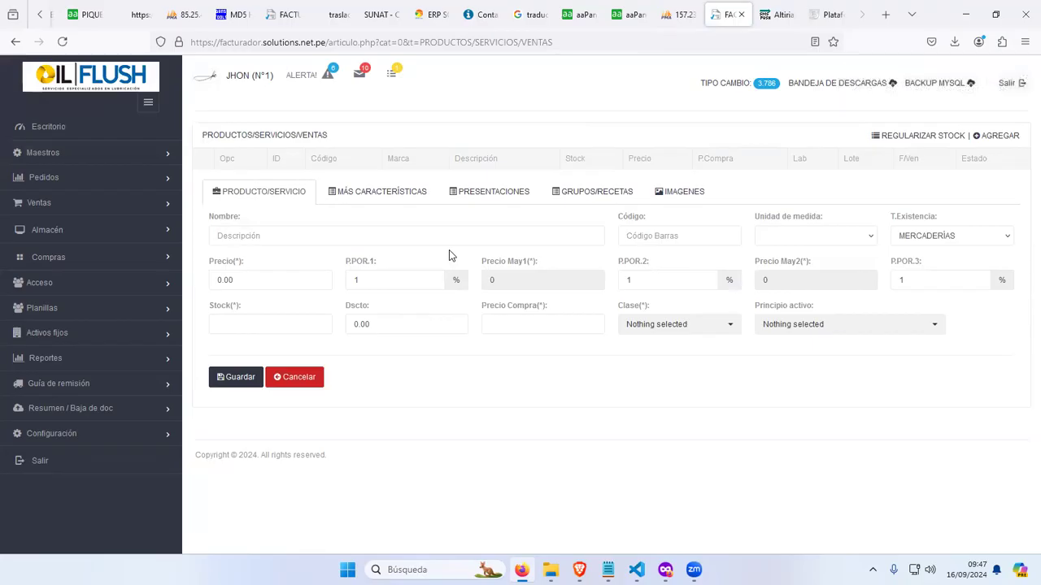
pyautogui.click(384, 196)
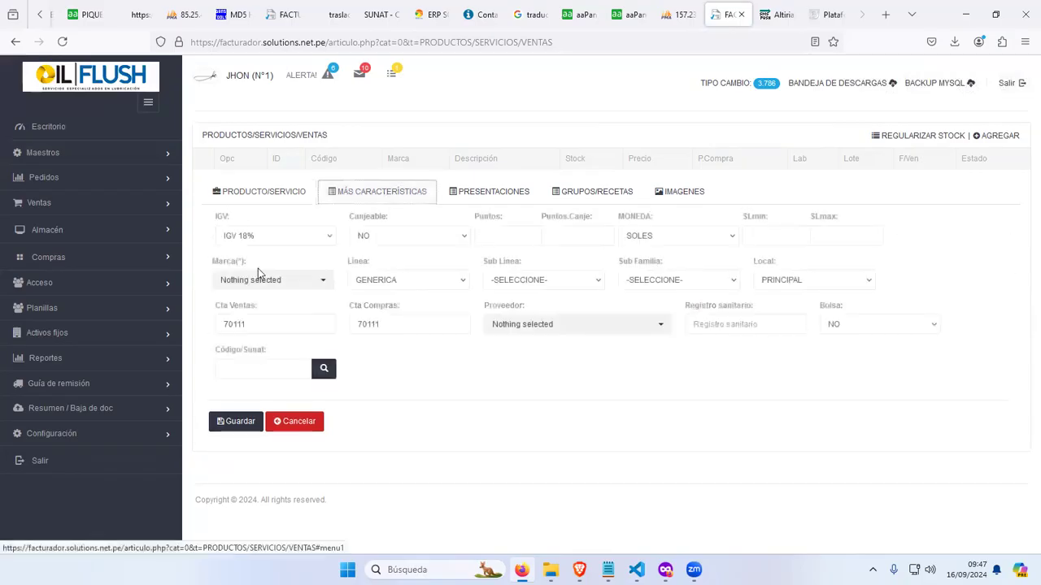
pyautogui.moveTo(215, 309); pyautogui.dragTo(407, 310)
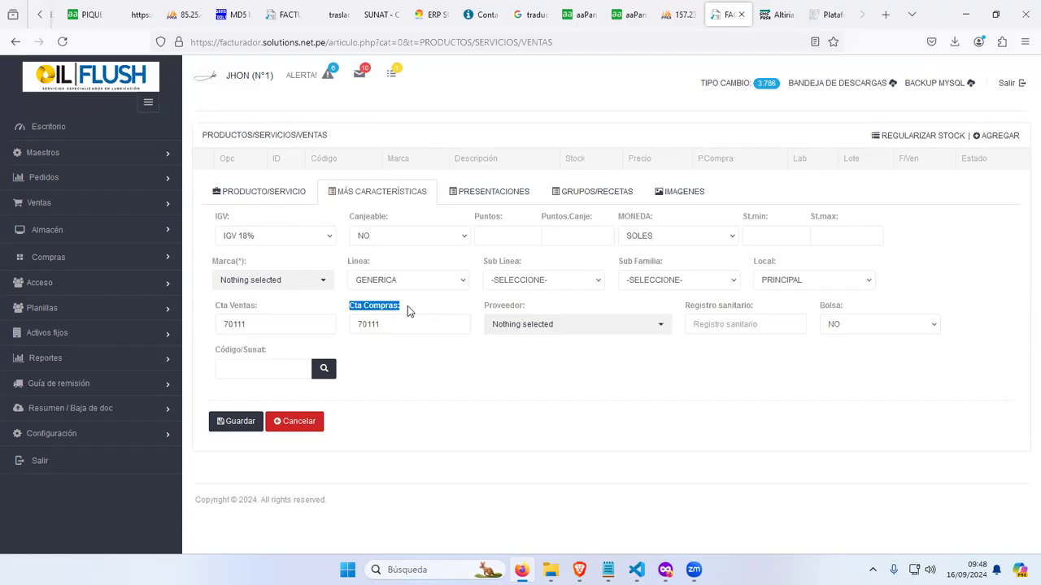
pyautogui.moveTo(257, 307); pyautogui.dragTo(238, 306)
pyautogui.moveTo(356, 310); pyautogui.dragTo(407, 310)
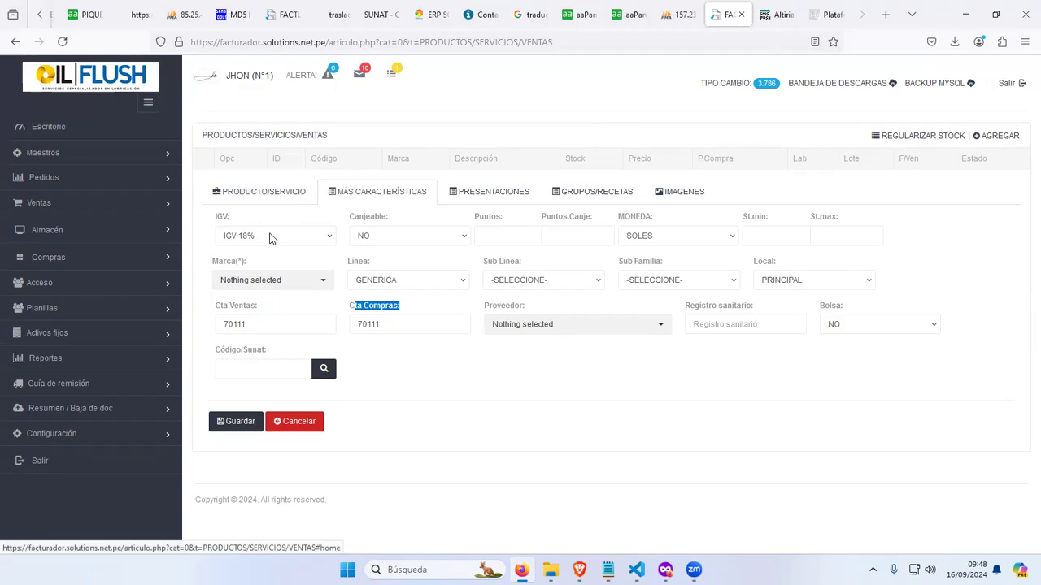
# - Check the IGV options available for the product and return to the Producto/Servicio section
pyautogui.click(310, 243)
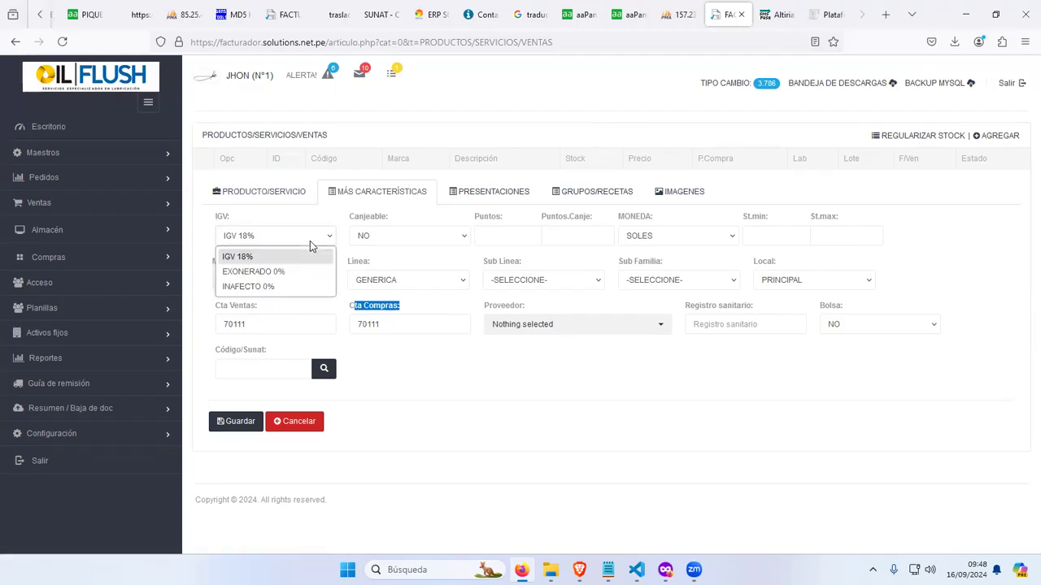
pyautogui.click(310, 243)
pyautogui.click(282, 198)
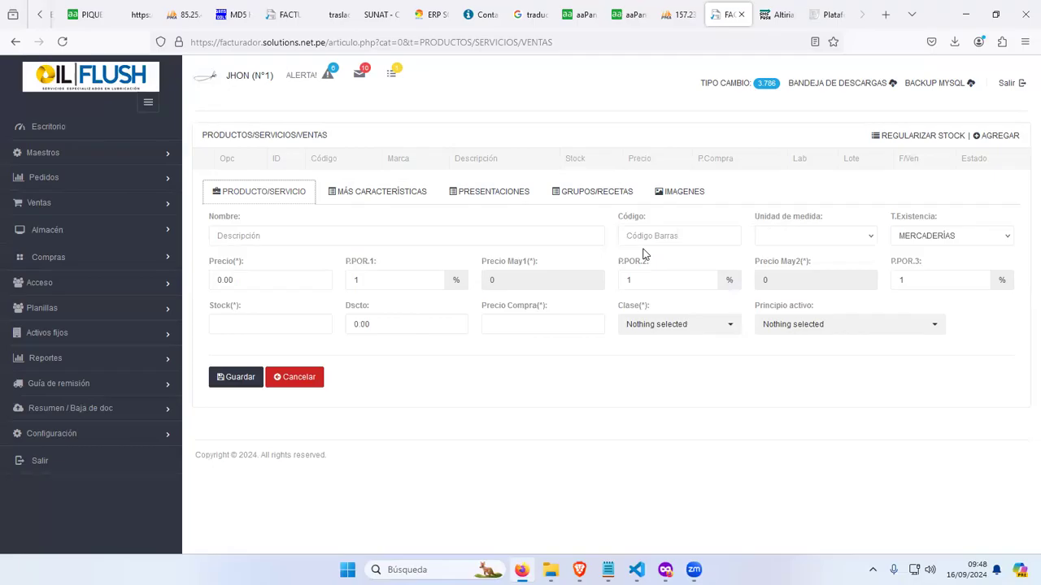
pyautogui.moveTo(579, 569)
pyautogui.click(819, 6)
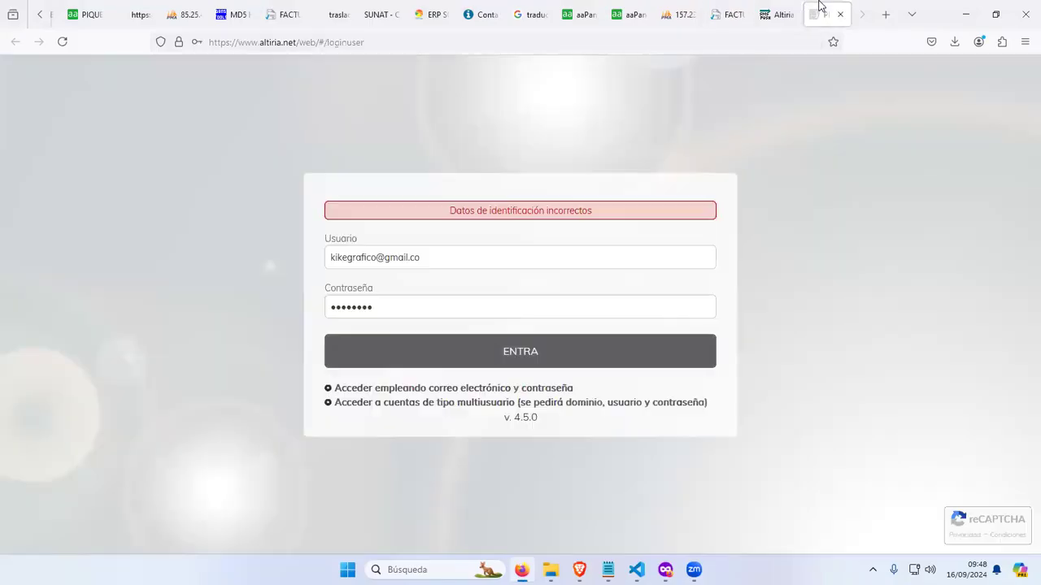
pyautogui.click(478, 262)
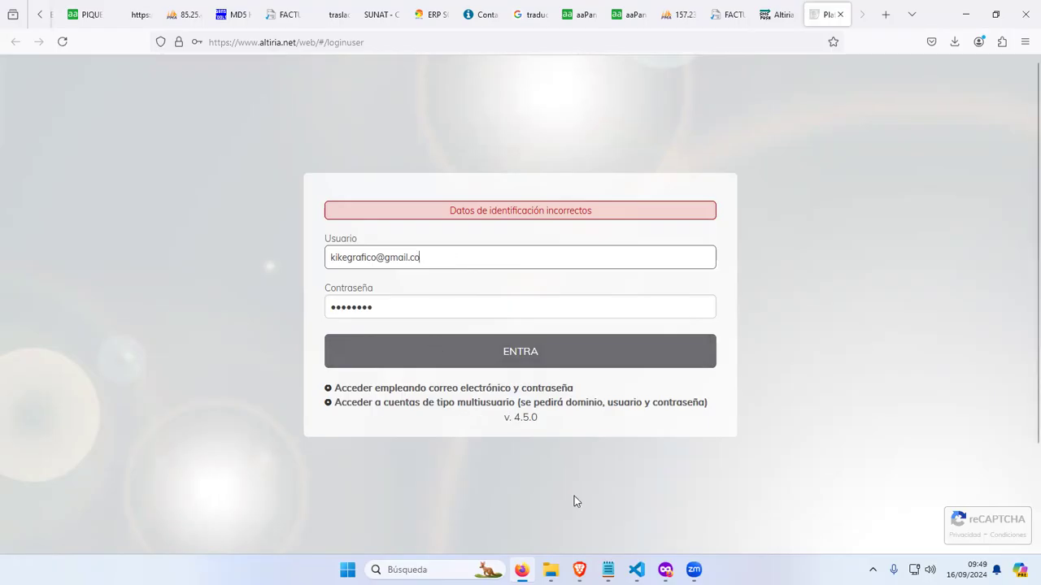
pyautogui.click(665, 569)
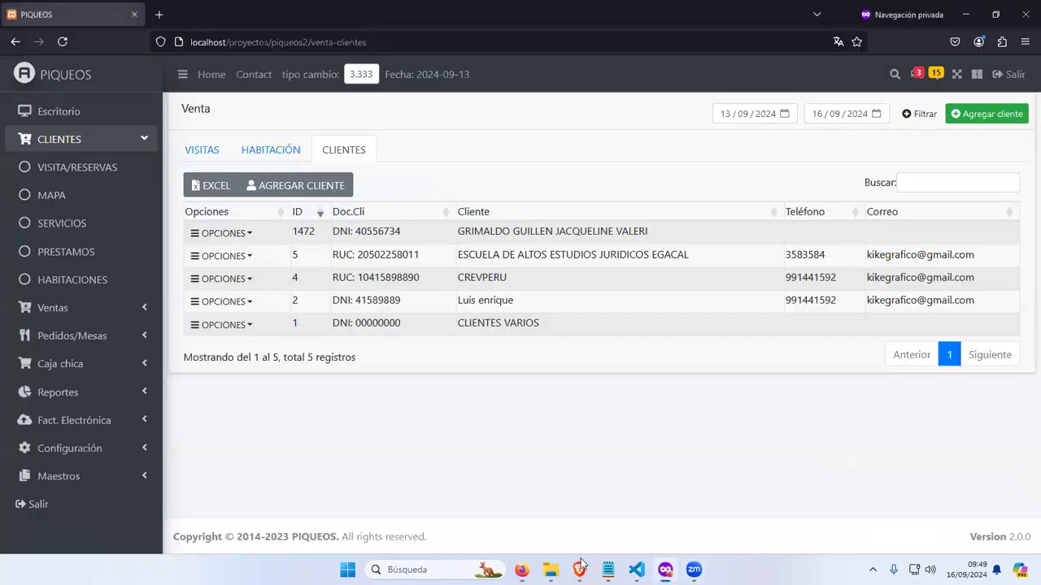
pyautogui.click(521, 569)
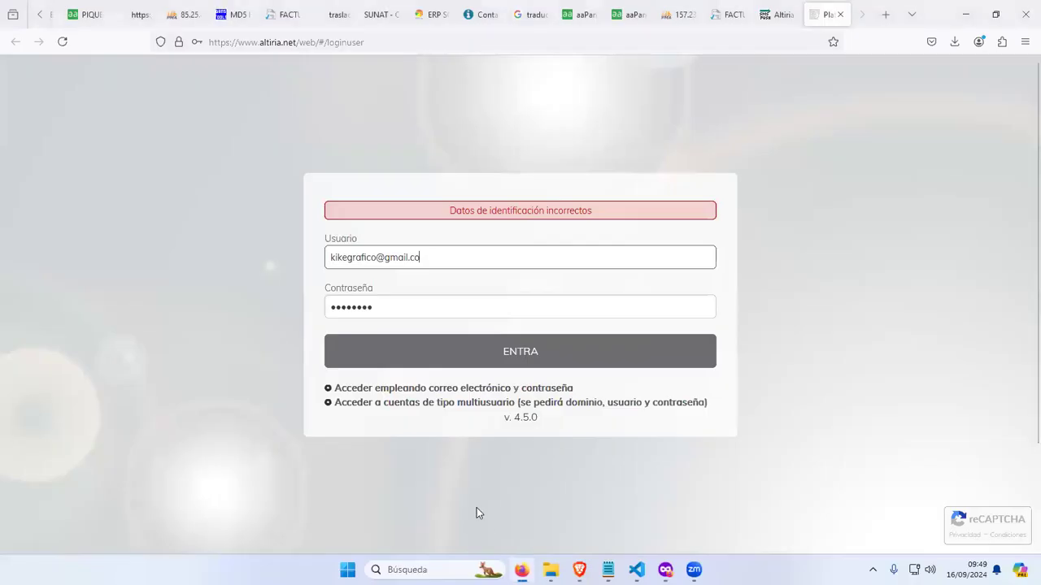
pyautogui.click(716, 22)
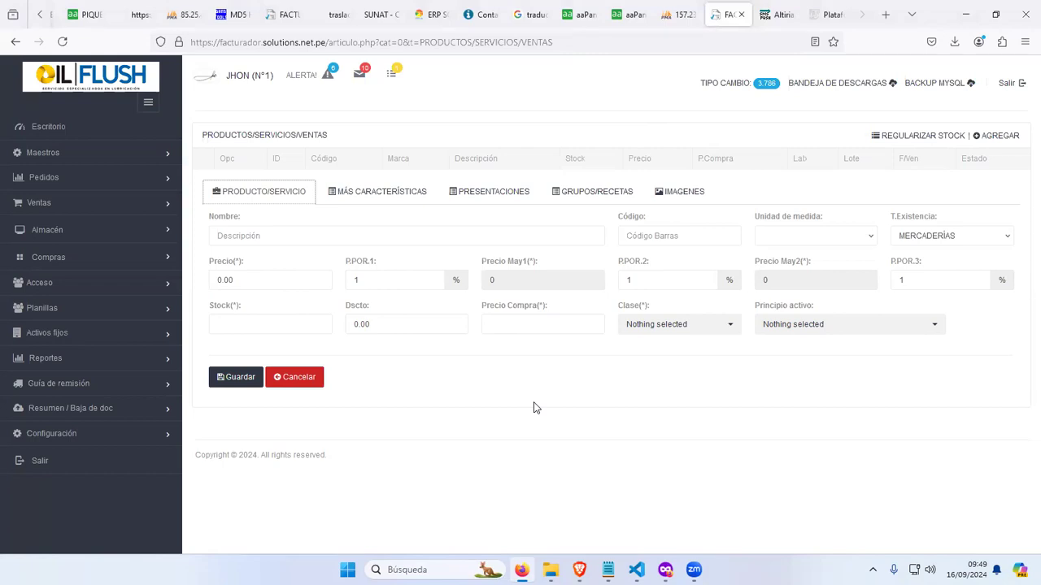
# - Examine the Unidad de medida field and the T.Existencia options of the product, leaving MERCADERÍAS selected
pyautogui.click(843, 235)
pyautogui.click(843, 232)
pyautogui.click(950, 237)
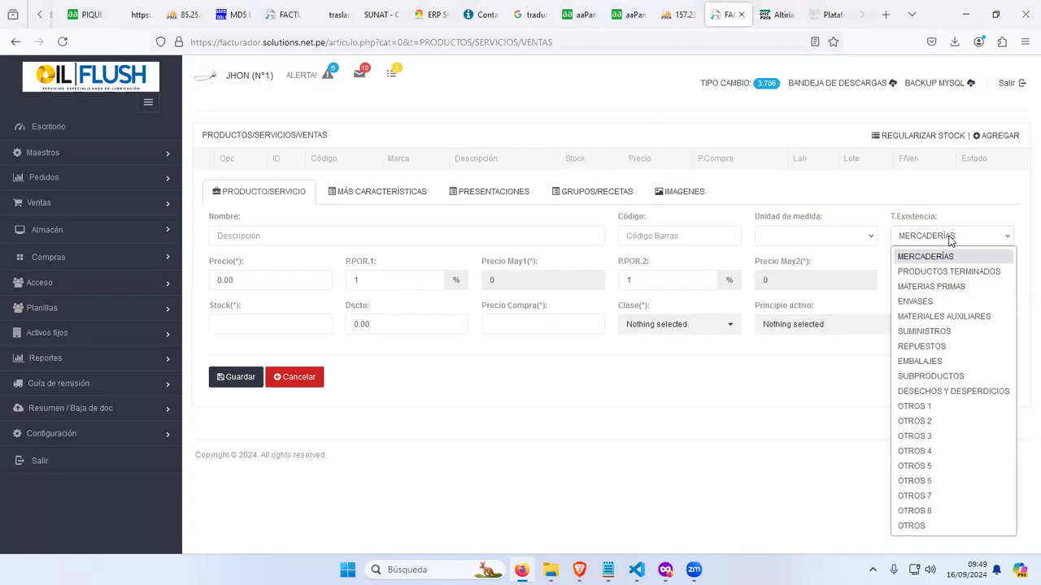
pyautogui.click(949, 237)
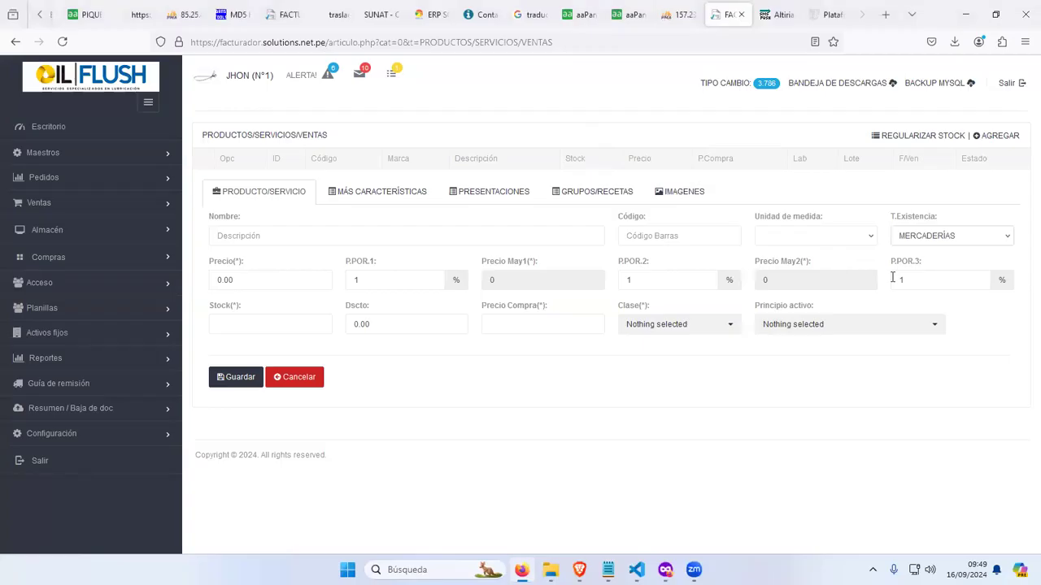
pyautogui.click(956, 237)
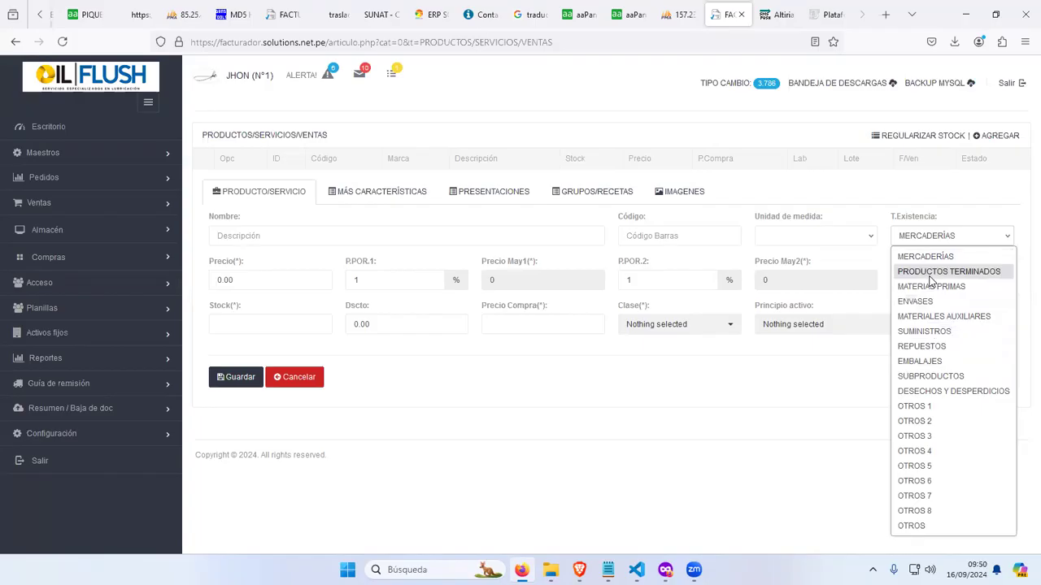
pyautogui.press('Escape')
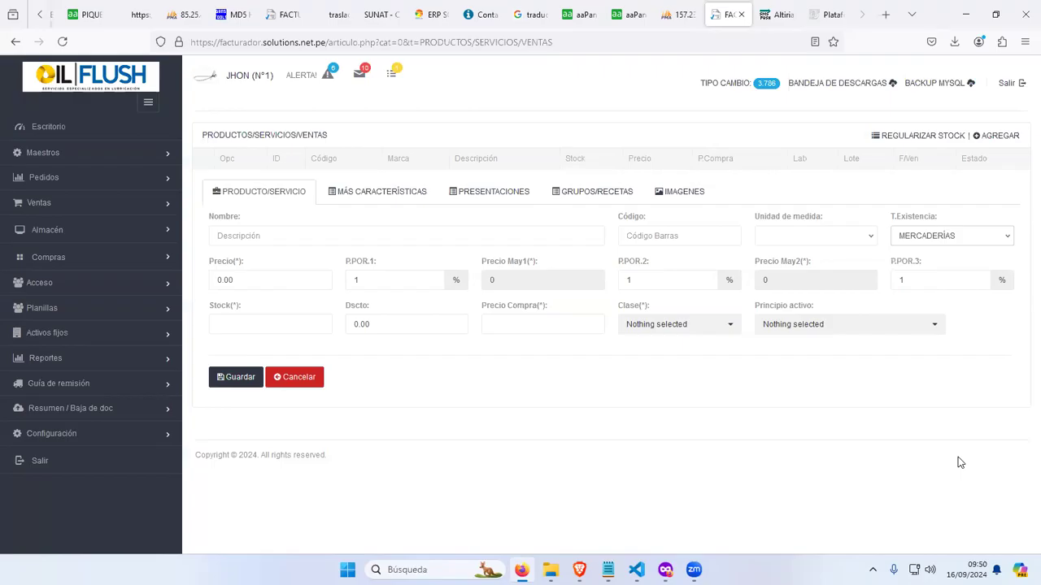
# - Examine the product's Grupos/Recetas and Presentaciones sections and the St.min and St.max fields under Más Características
pyautogui.click(597, 191)
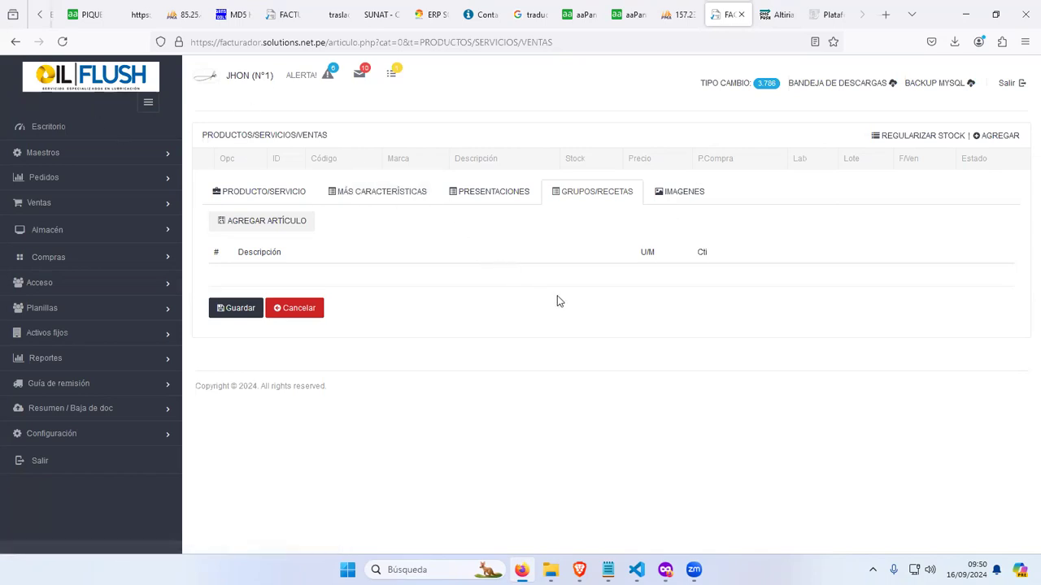
pyautogui.click(485, 199)
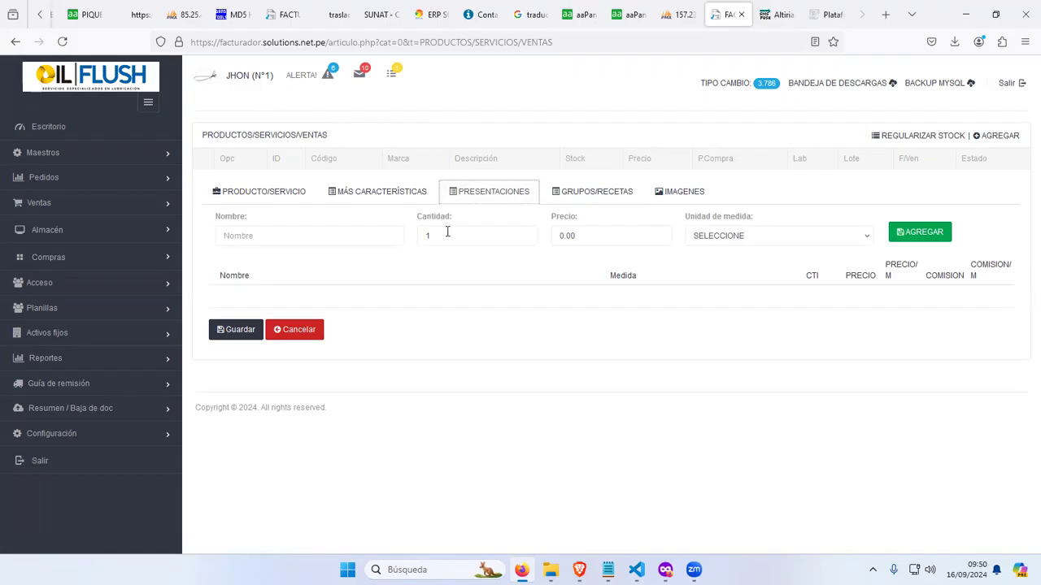
pyautogui.click(389, 195)
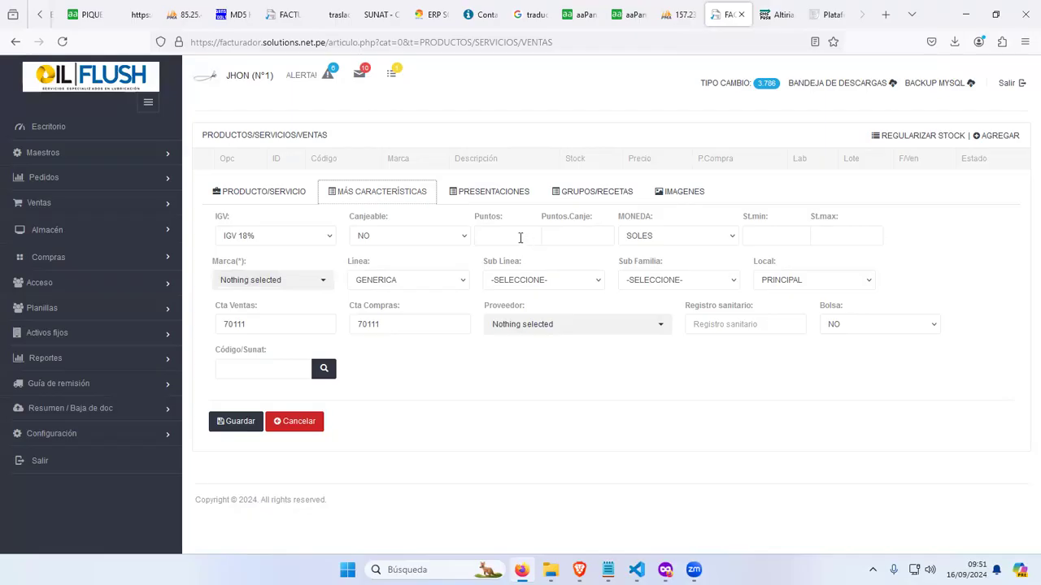
pyautogui.click(769, 236)
pyautogui.click(783, 231)
pyautogui.click(837, 231)
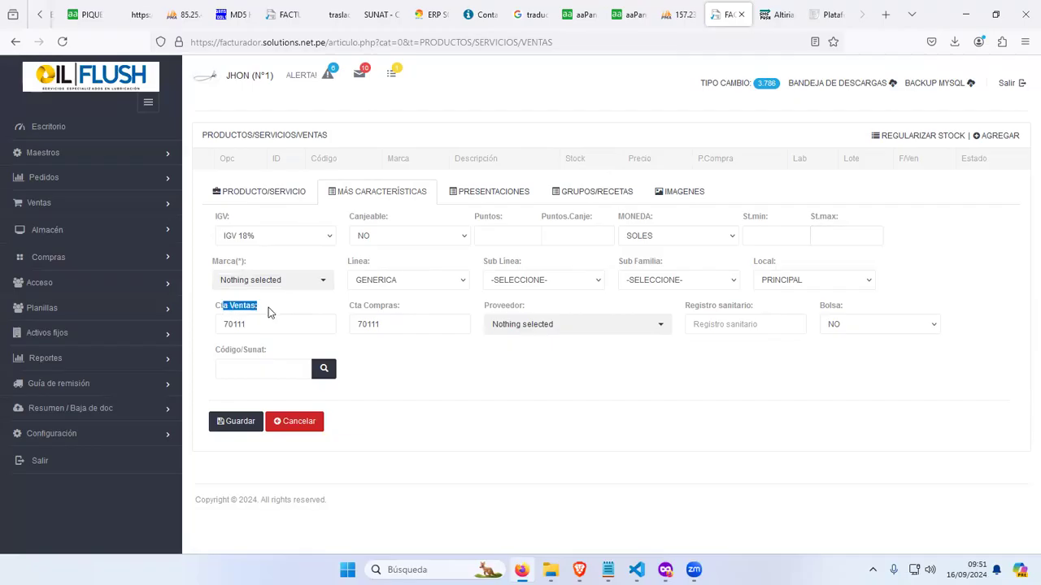
# - Point out the Cta Ventas and Cta Compras labels and return to the product's main data
pyautogui.tripleClick(390, 309)
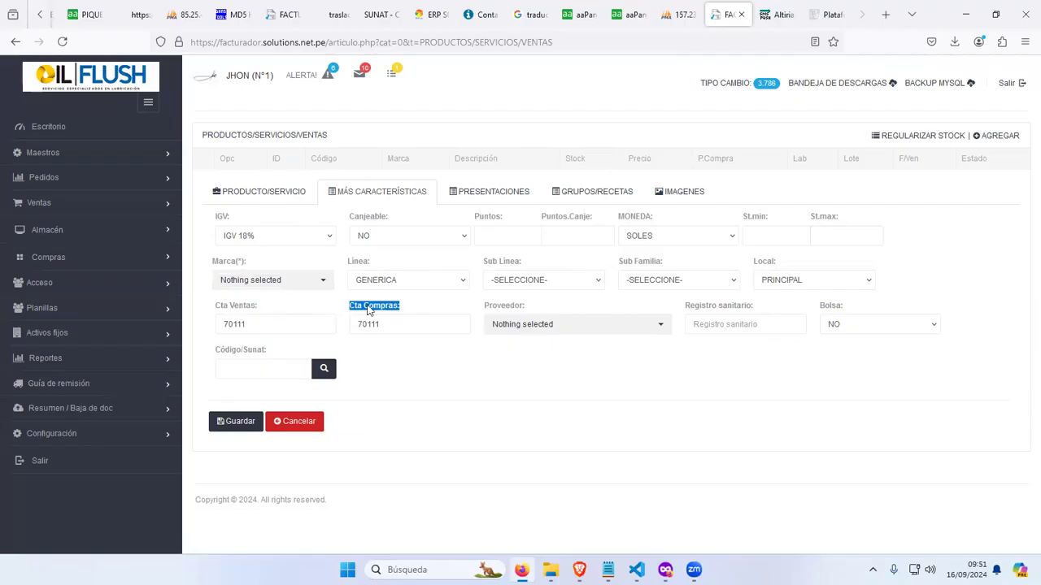
pyautogui.moveTo(217, 307); pyautogui.dragTo(416, 308)
pyautogui.click(277, 197)
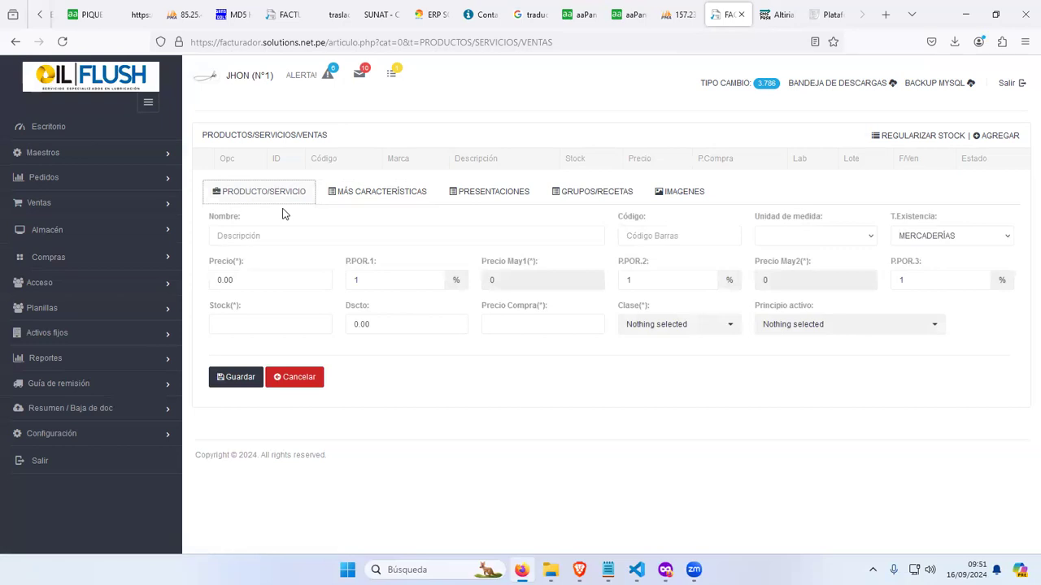
# - Try to open the Venta Tradicional page under Ventas and return to the product form
pyautogui.click(96, 205)
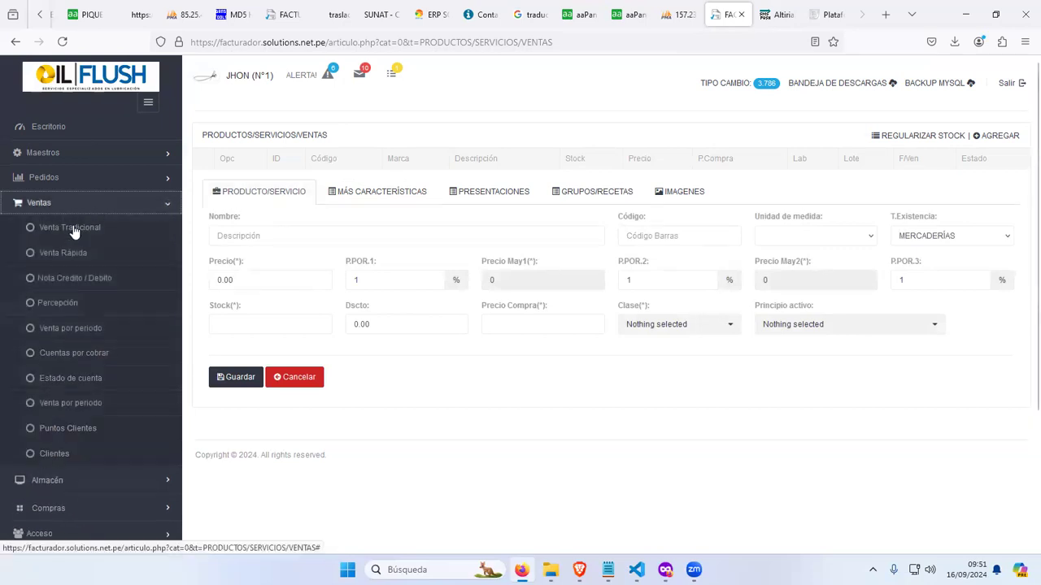
pyautogui.click(71, 228)
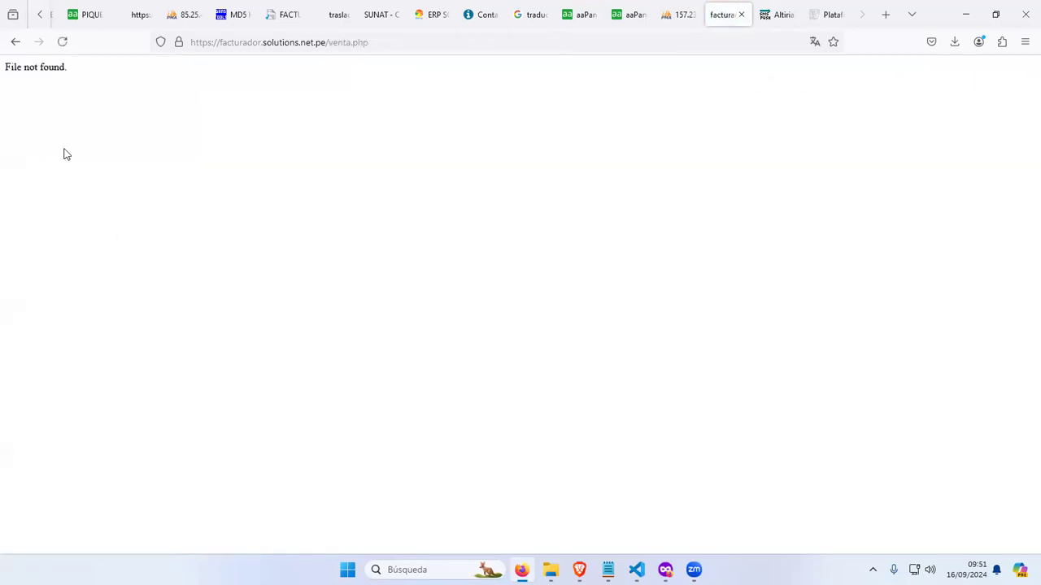
pyautogui.click(14, 42)
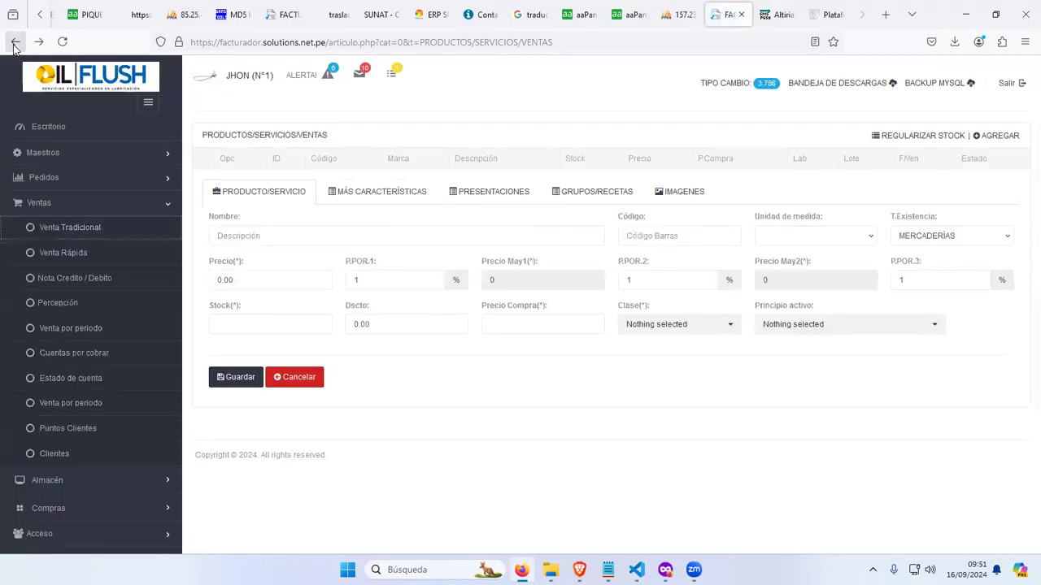
# - Try to open the Venta Rápida page under Ventas and return to the product form
pyautogui.click(102, 255)
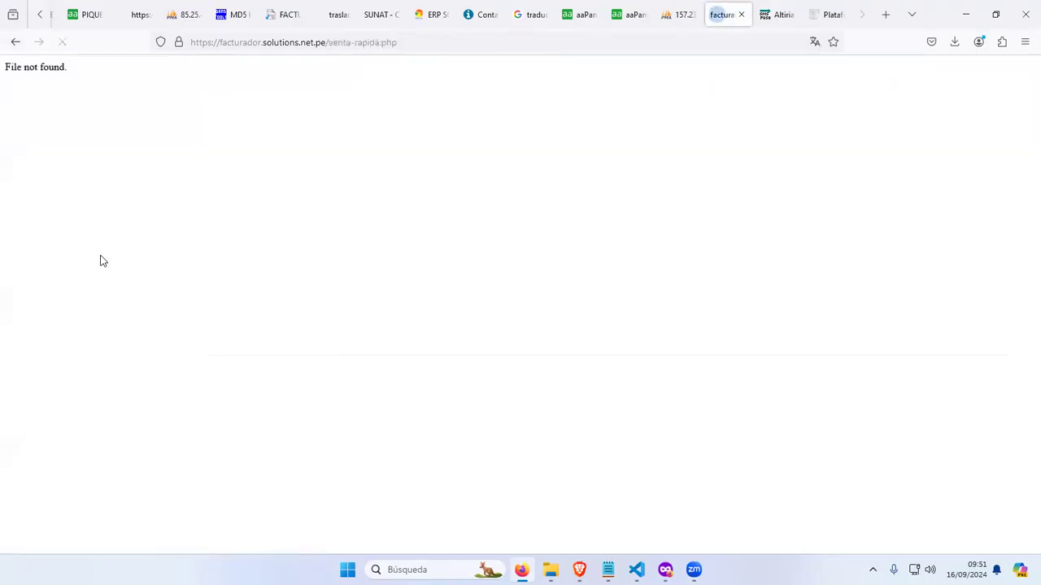
pyautogui.click(13, 42)
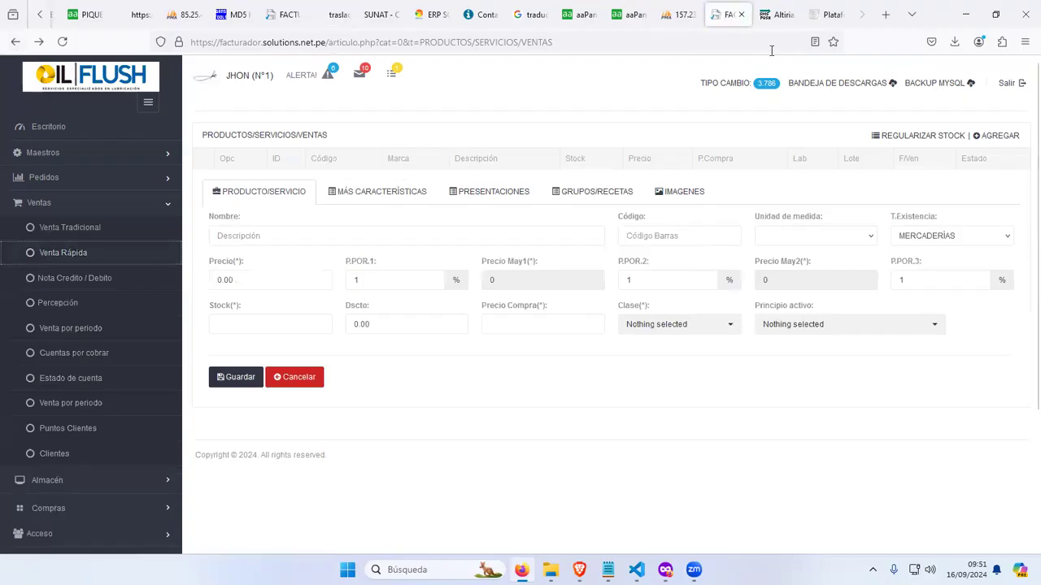
# - Switch to the aaPanel Databases page and dismiss its phpMyAdmin dialog
pyautogui.click(626, 17)
pyautogui.click(587, 16)
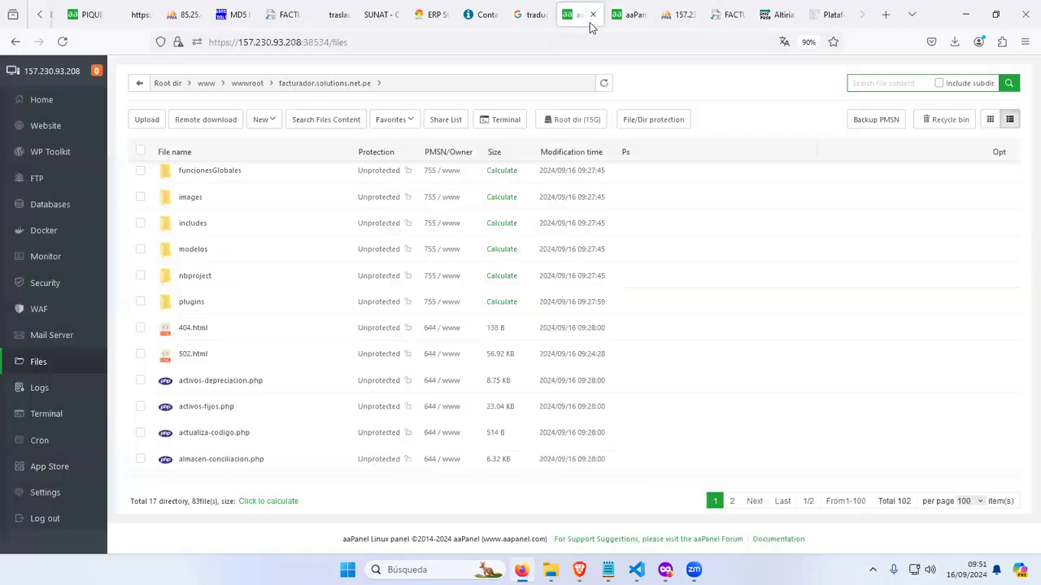
pyautogui.click(630, 16)
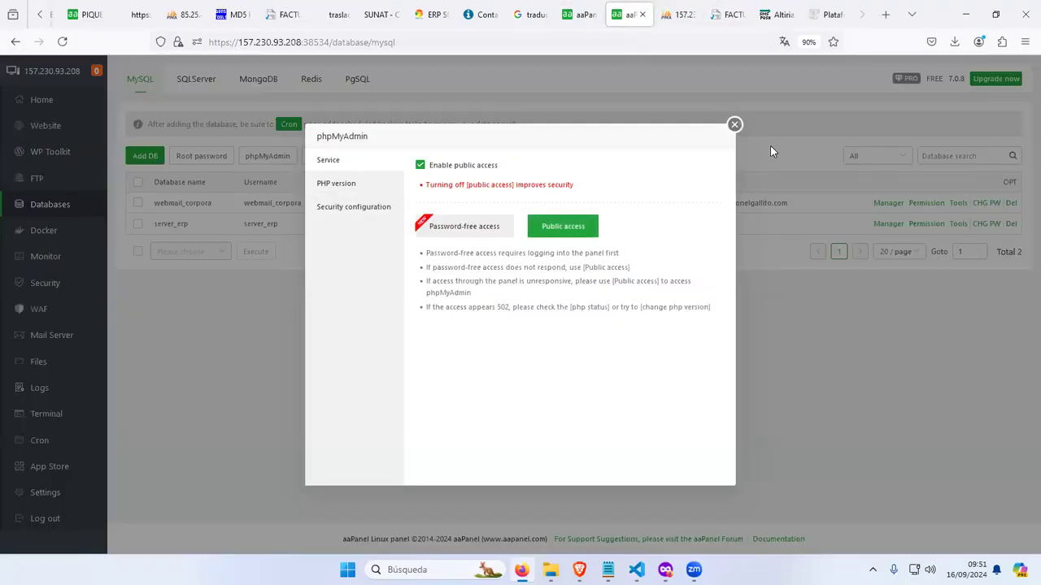
pyautogui.click(735, 126)
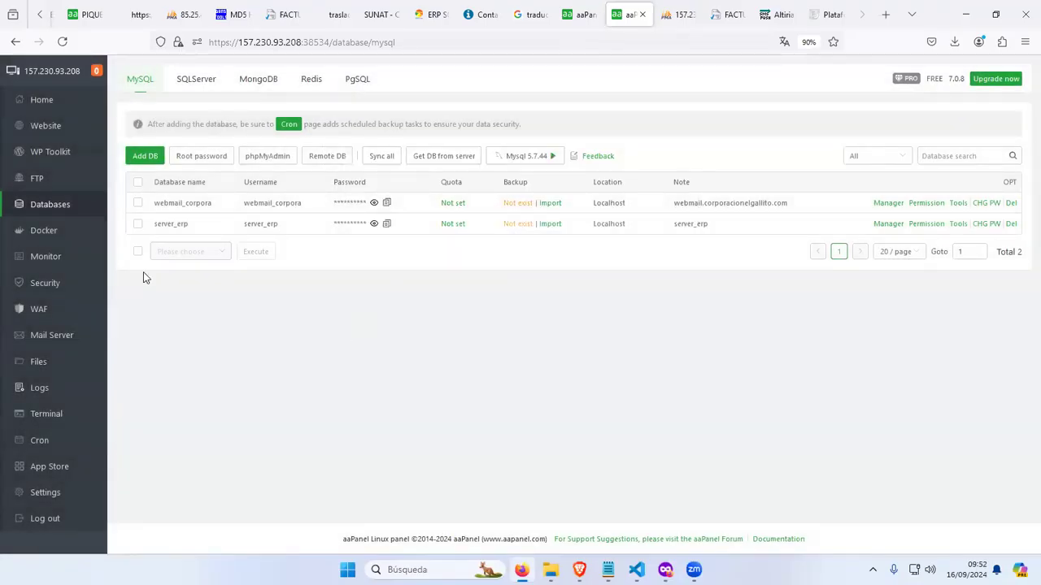
# - Open the facturador.solutions.net.pe folder in the server's files and look through its contents
pyautogui.click(55, 366)
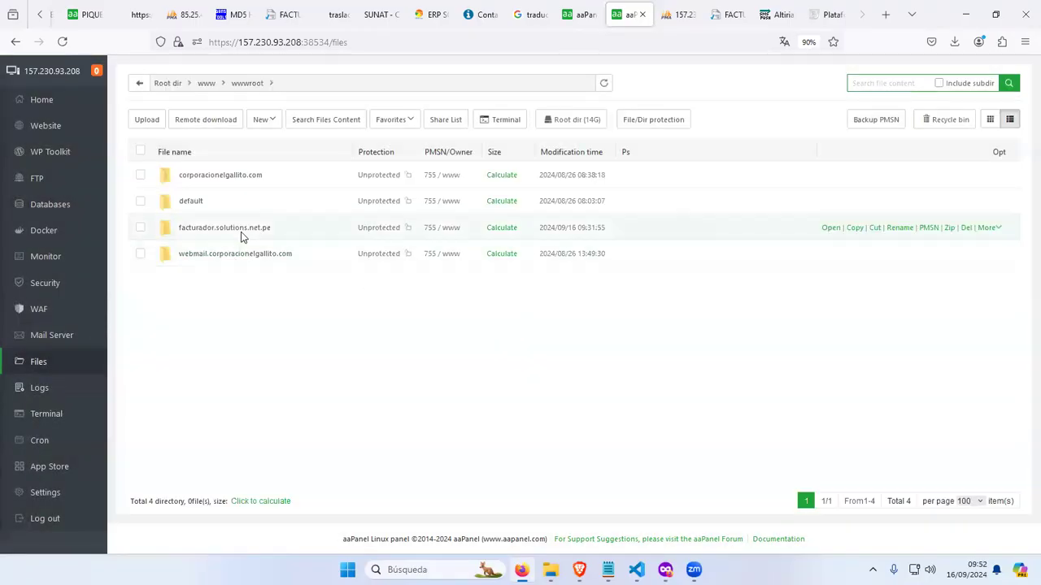
pyautogui.click(240, 235)
pyautogui.scroll(-10, 379, 308)
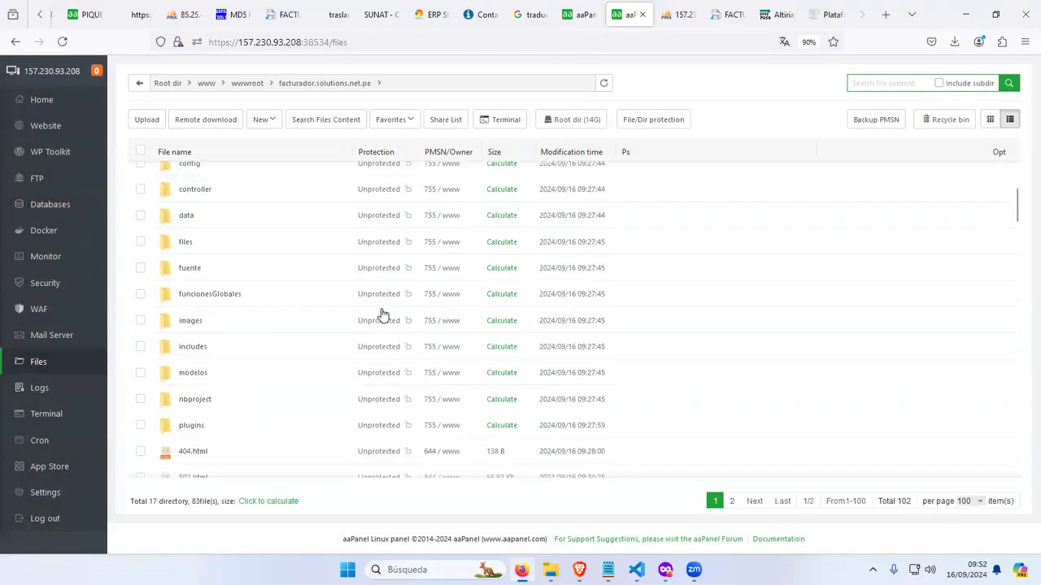
pyautogui.scroll(-10, 381, 313)
pyautogui.scroll(8, 381, 314)
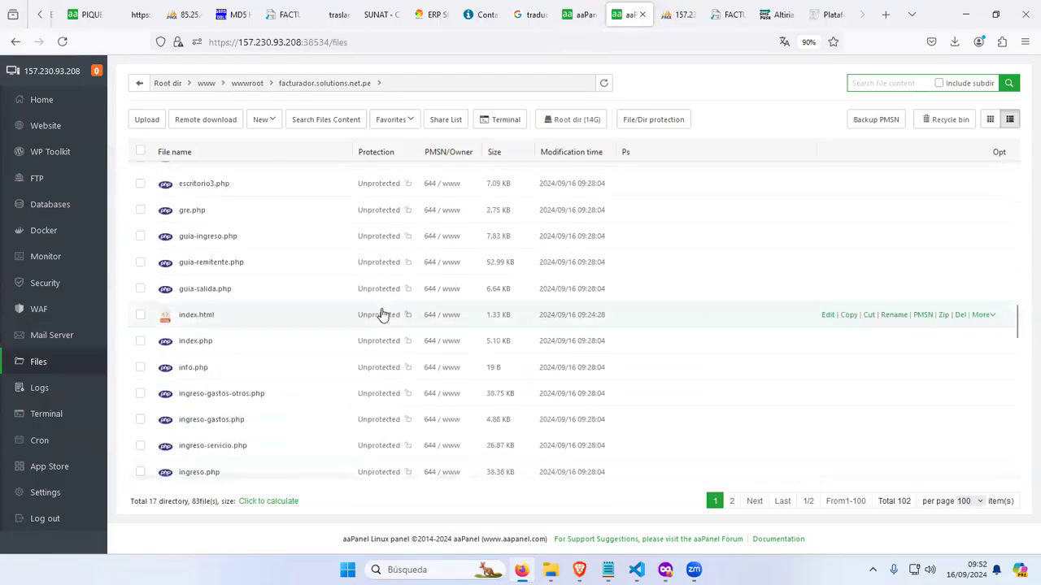
pyautogui.scroll(8, 382, 314)
pyautogui.scroll(-15, 382, 315)
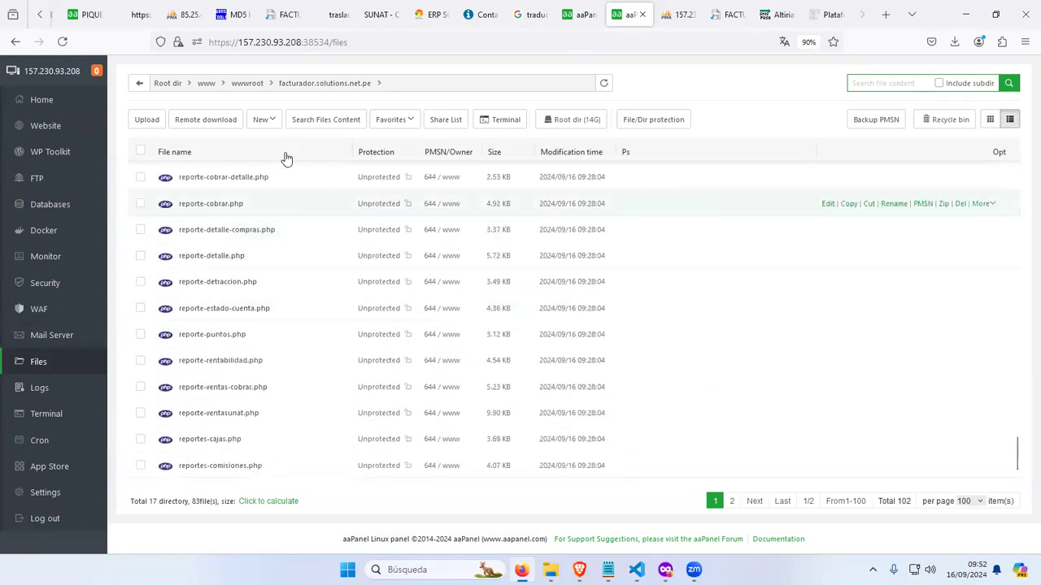
# - Cut all files and folders on page 2 of the erp folder inside corporacionelgallito.com
pyautogui.click(262, 89)
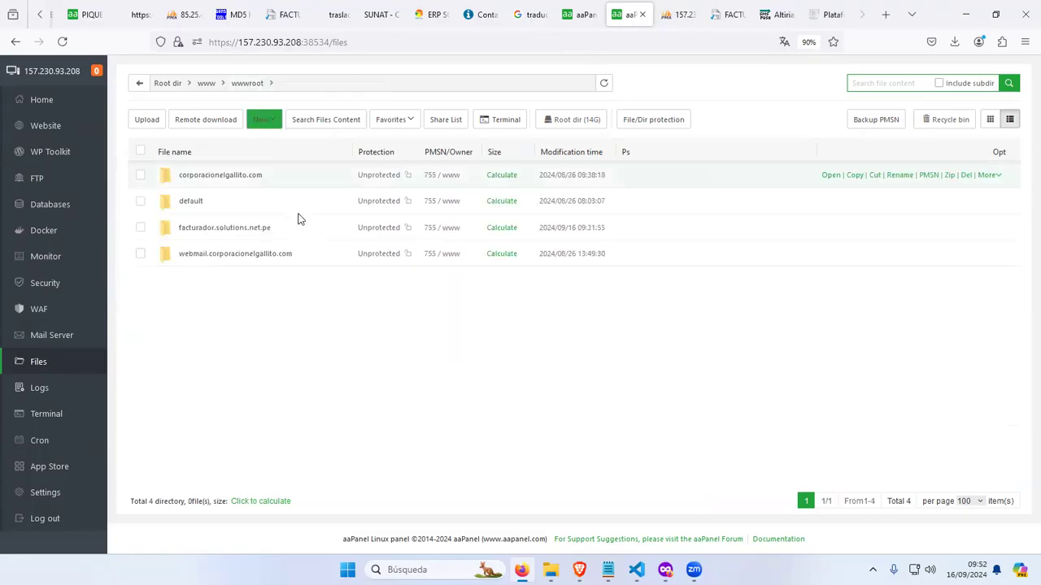
pyautogui.click(221, 174)
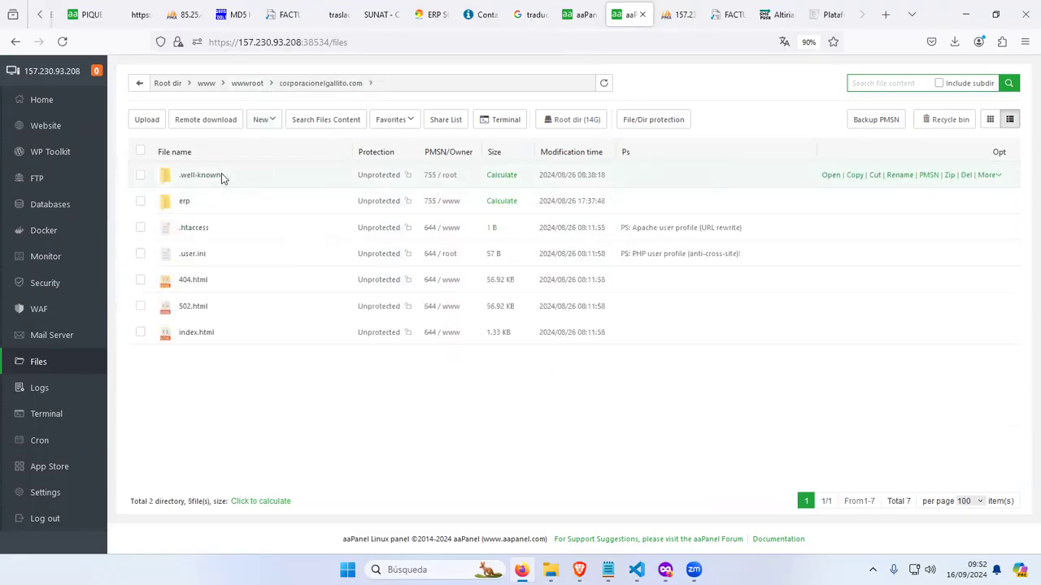
pyautogui.click(185, 203)
pyautogui.click(734, 502)
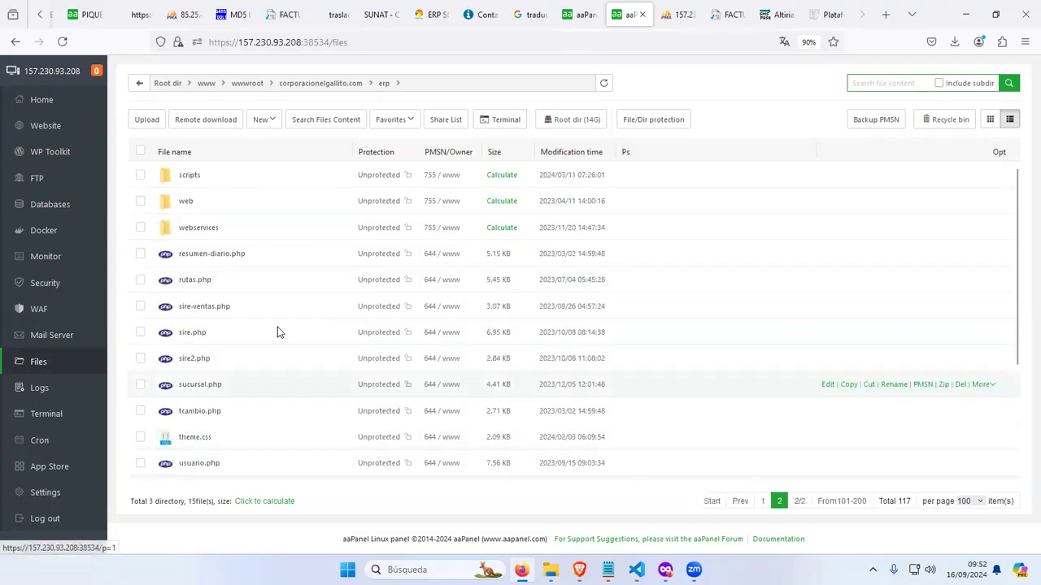
pyautogui.click(140, 151)
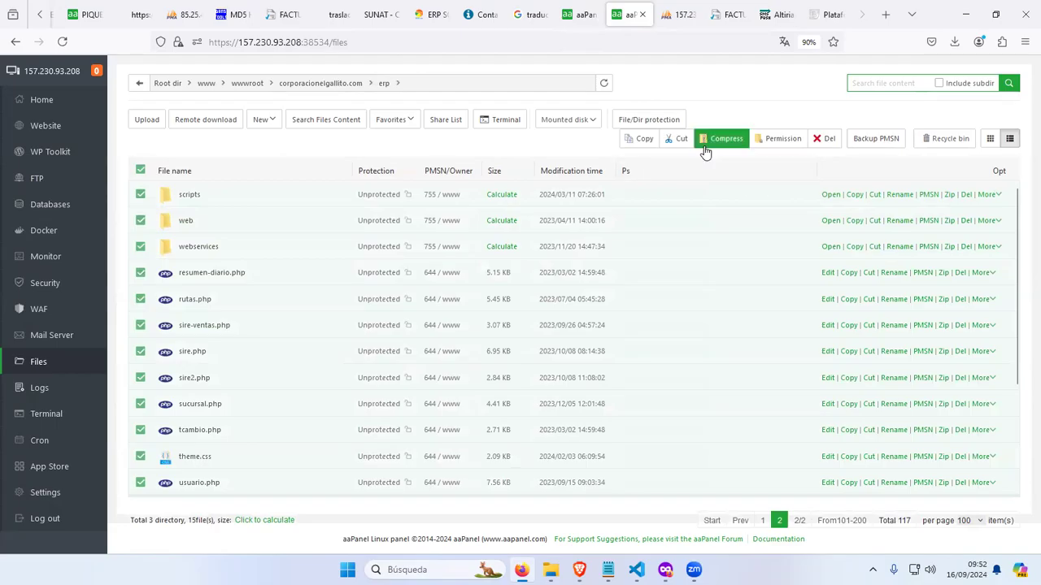
pyautogui.click(676, 138)
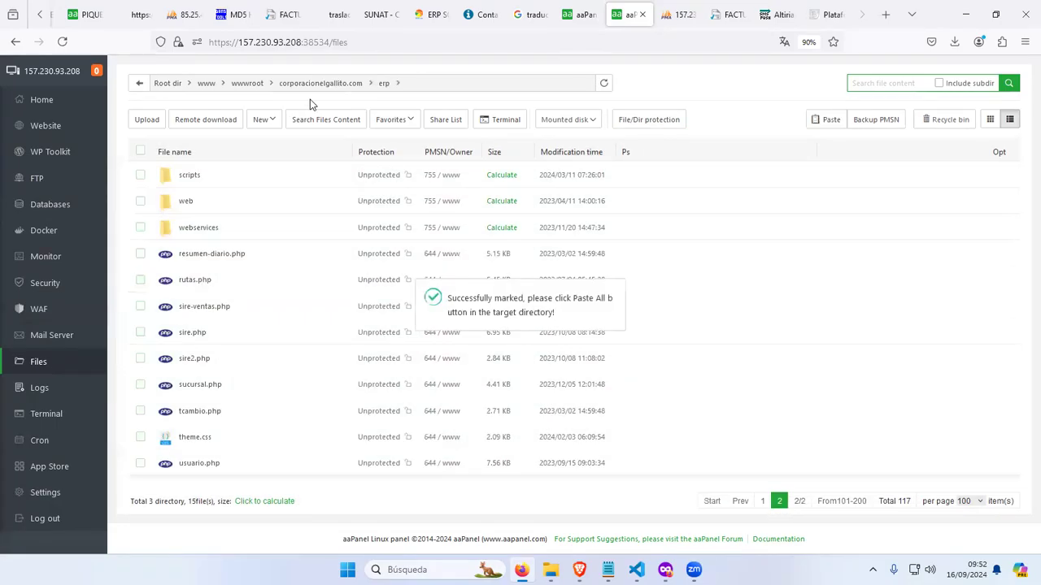
# - Paste the cut items into the facturador.solutions.net.pe folder under wwwroot, entering 13 to confirm the operation
pyautogui.click(308, 86)
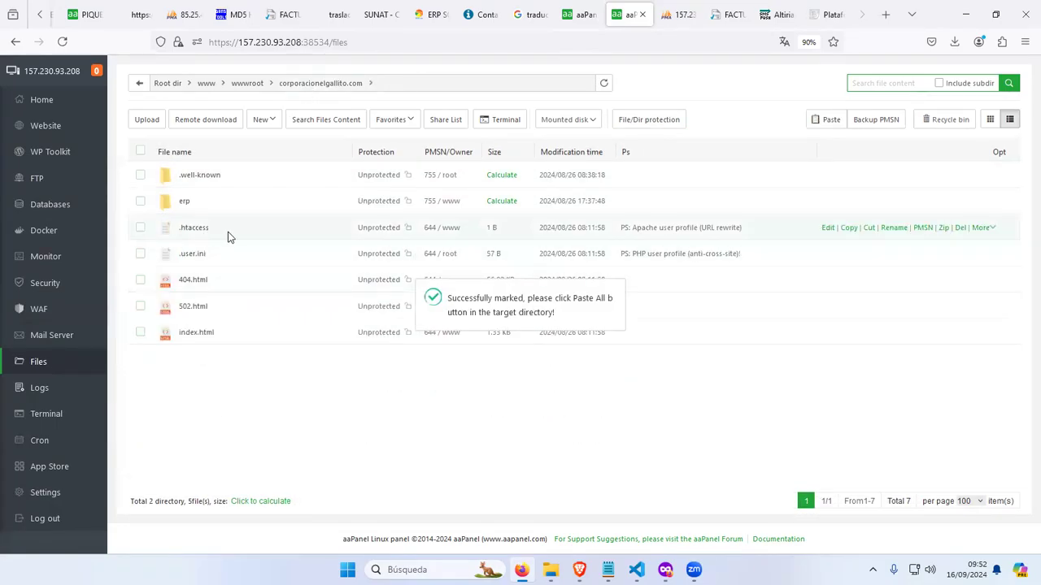
pyautogui.click(246, 83)
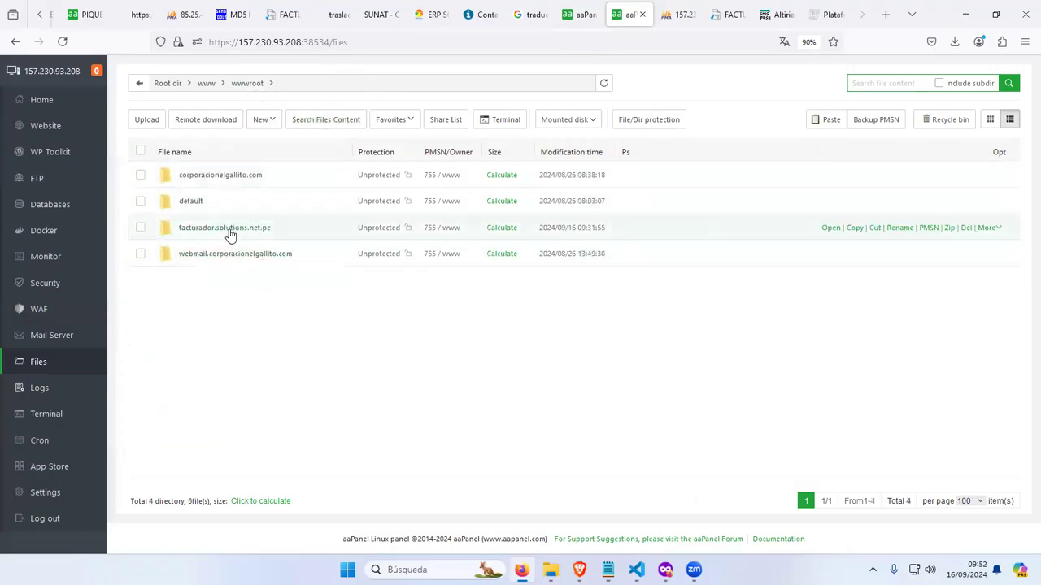
pyautogui.click(229, 229)
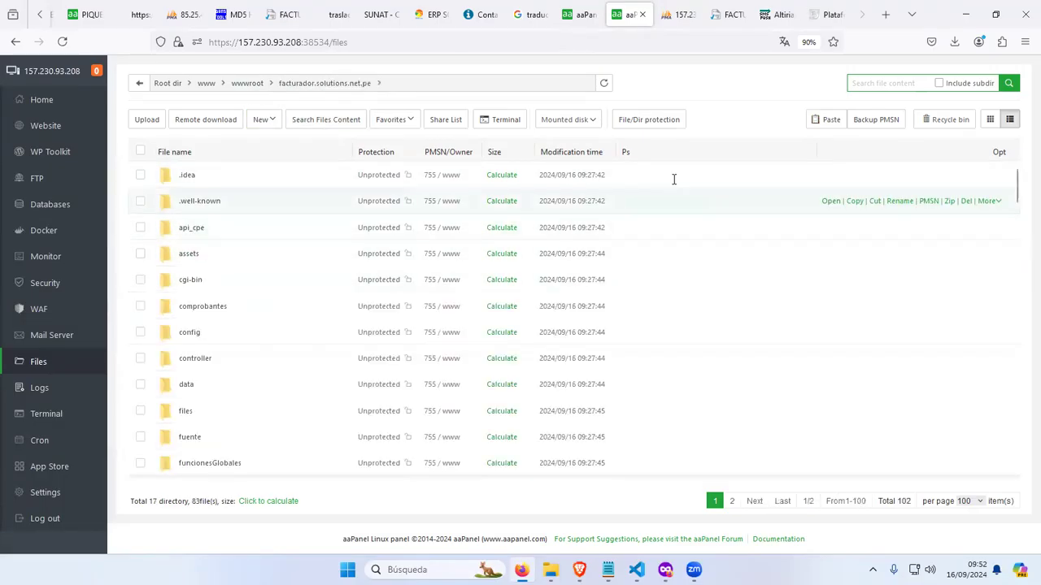
pyautogui.click(826, 119)
pyautogui.write('13')
pyautogui.click(599, 371)
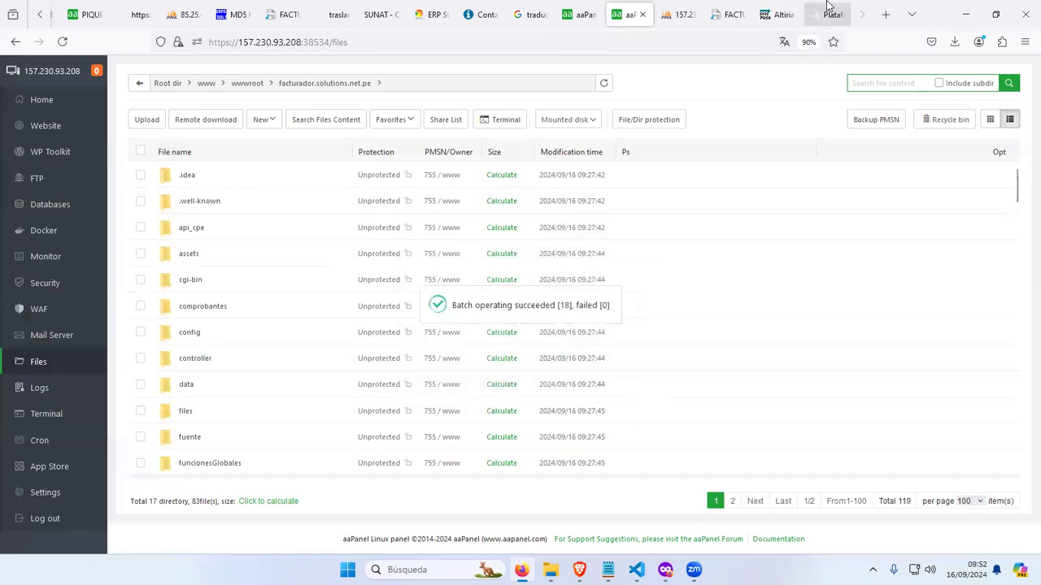
# - Return to the invoicing system's product list and examine the stock and available options of ACIDO FOSFORICO X LT
pyautogui.click(729, 14)
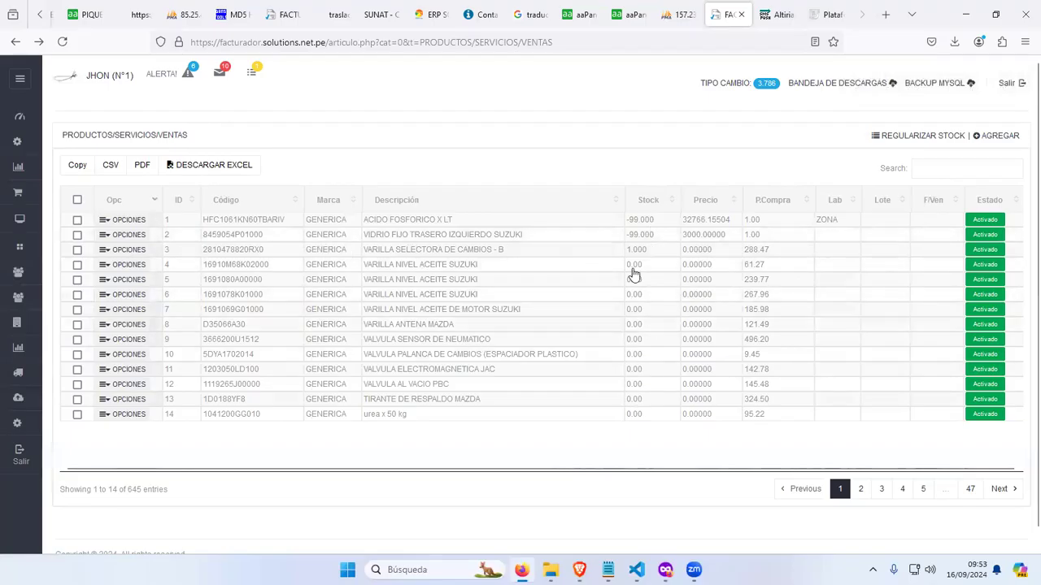
pyautogui.moveTo(653, 225); pyautogui.dragTo(628, 227)
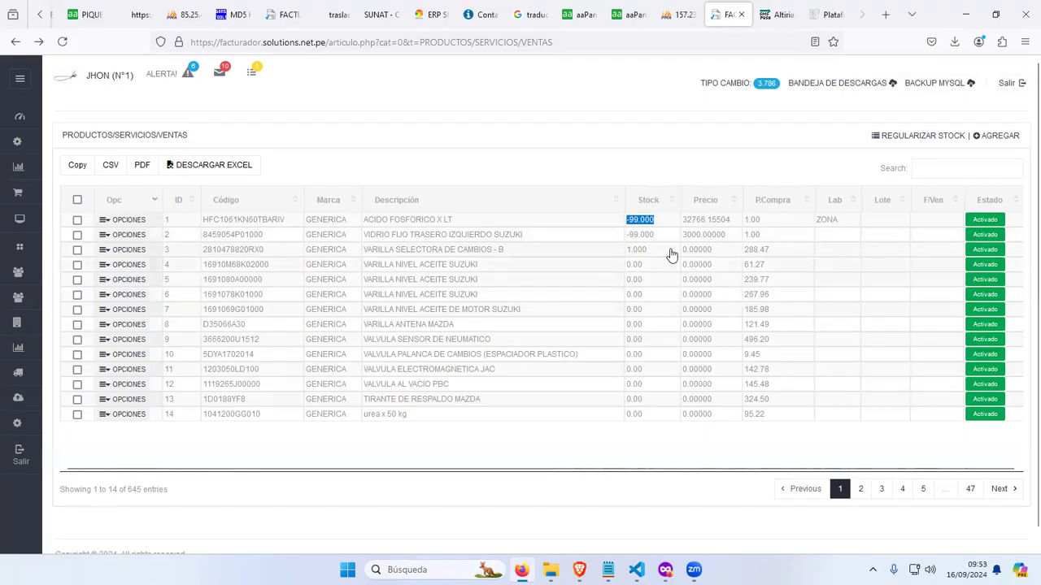
pyautogui.click(130, 220)
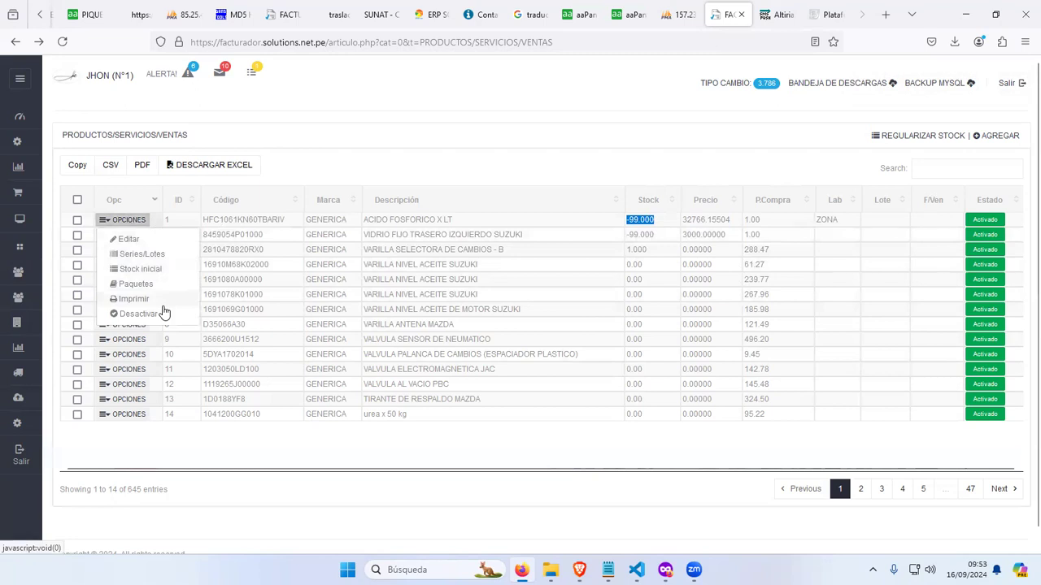
pyautogui.click(596, 450)
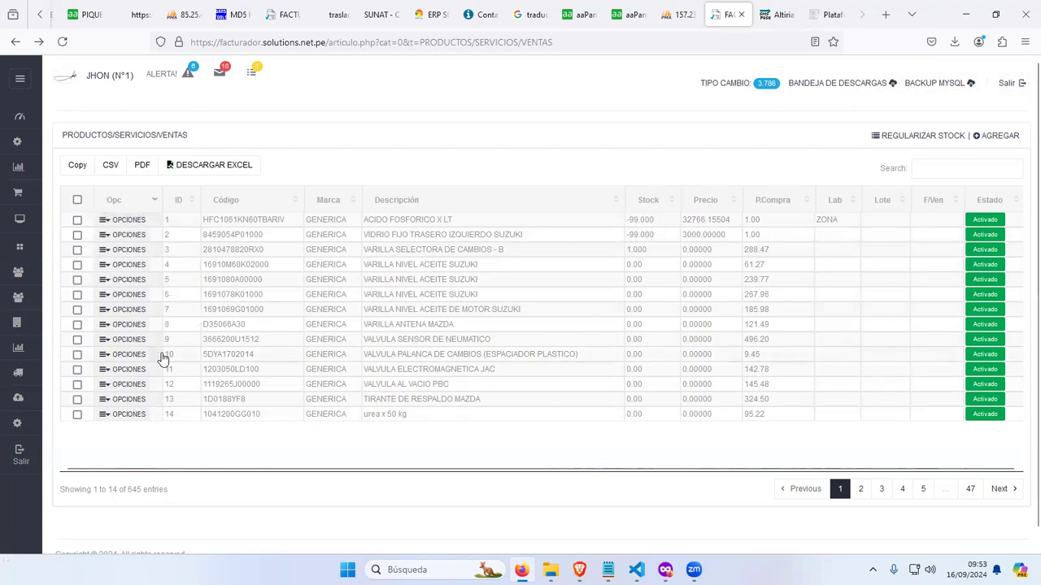
# - Check the WhatsApp conversation in Brave and return to the product list in Firefox
pyautogui.click(579, 569)
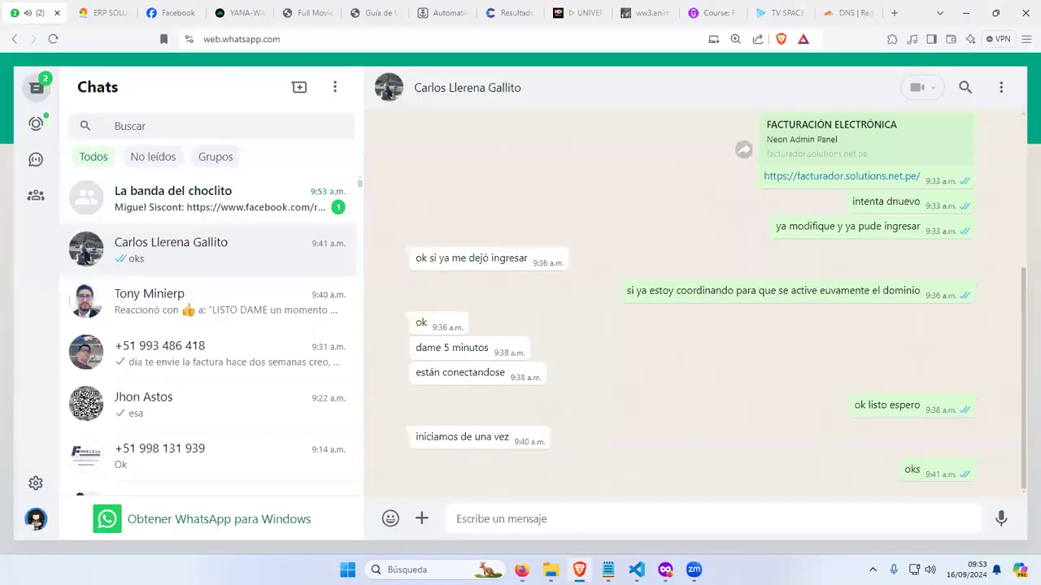
pyautogui.moveTo(694, 569)
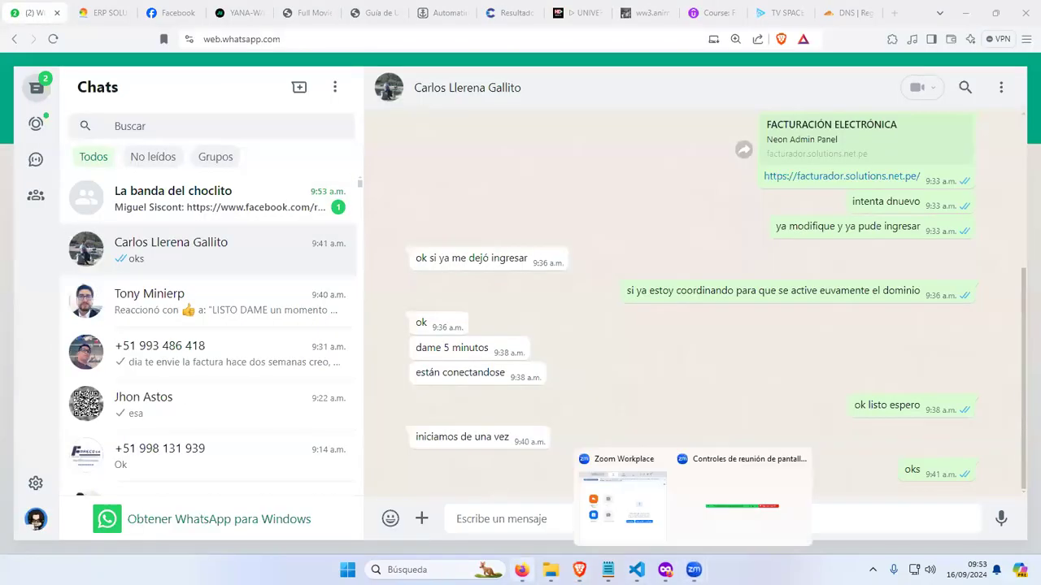
pyautogui.click(521, 569)
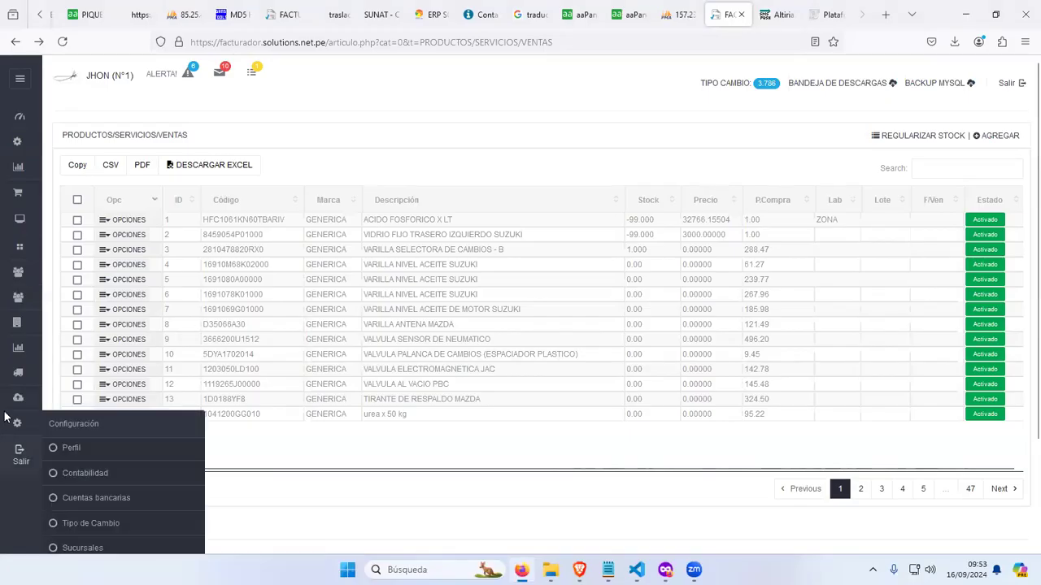
# - Open the Contabilidad page of the Configuración module
pyautogui.scroll(-1, 31, 420)
pyautogui.moveTo(25, 363)
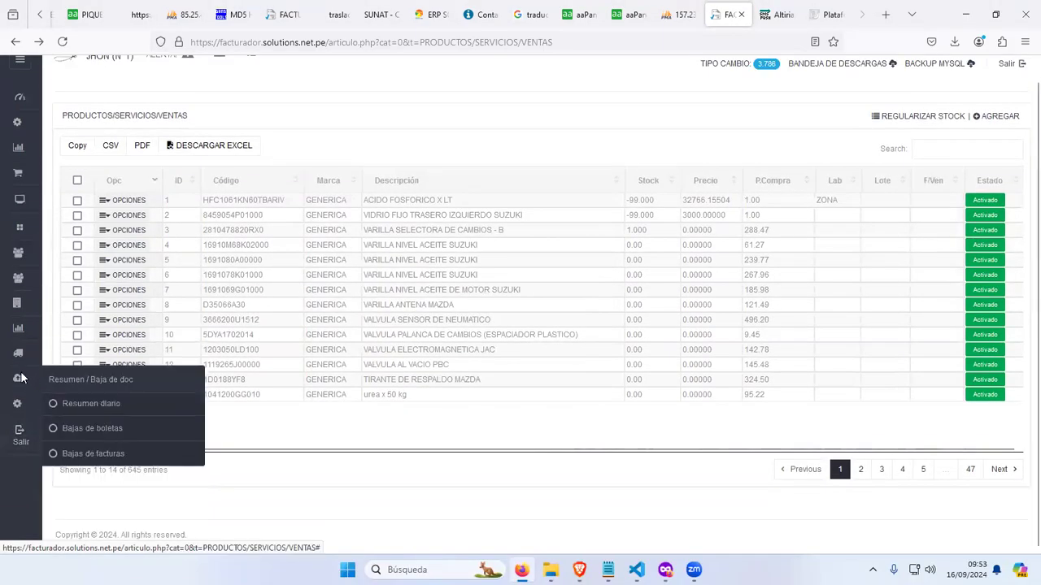
pyautogui.moveTo(18, 411)
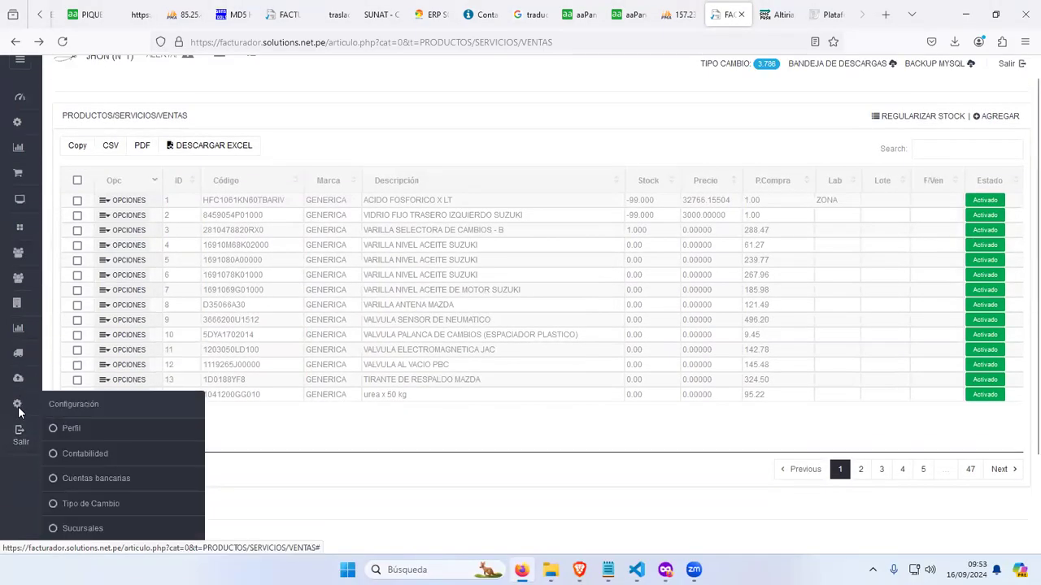
pyautogui.click(92, 454)
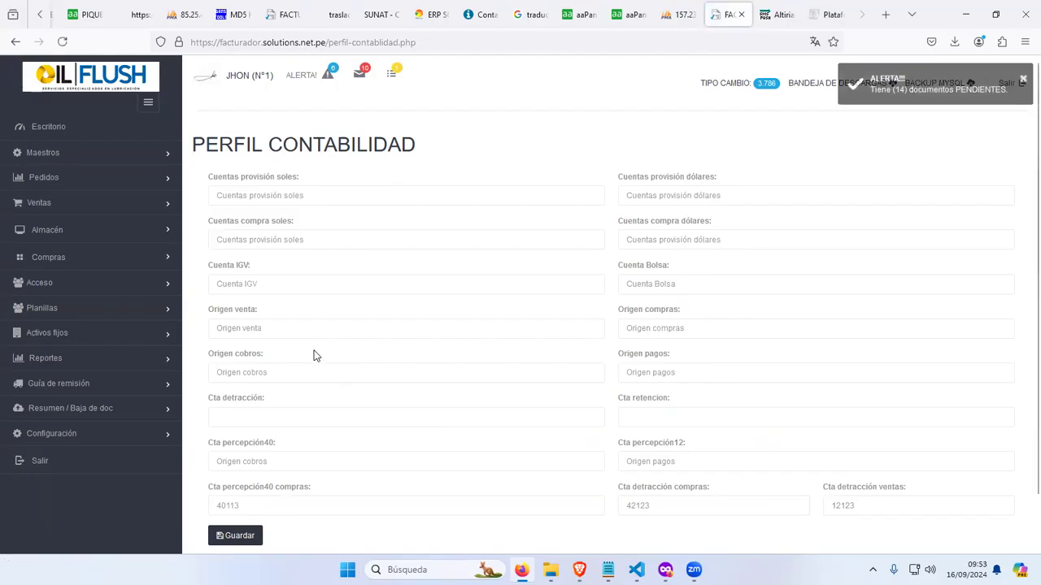
# - Examine the Perfil Contabilidad fields, pointing out the provision, purchase, IGV and Bolsa accounts and reviewing the remaining account fields
pyautogui.moveTo(255, 186); pyautogui.dragTo(585, 190)
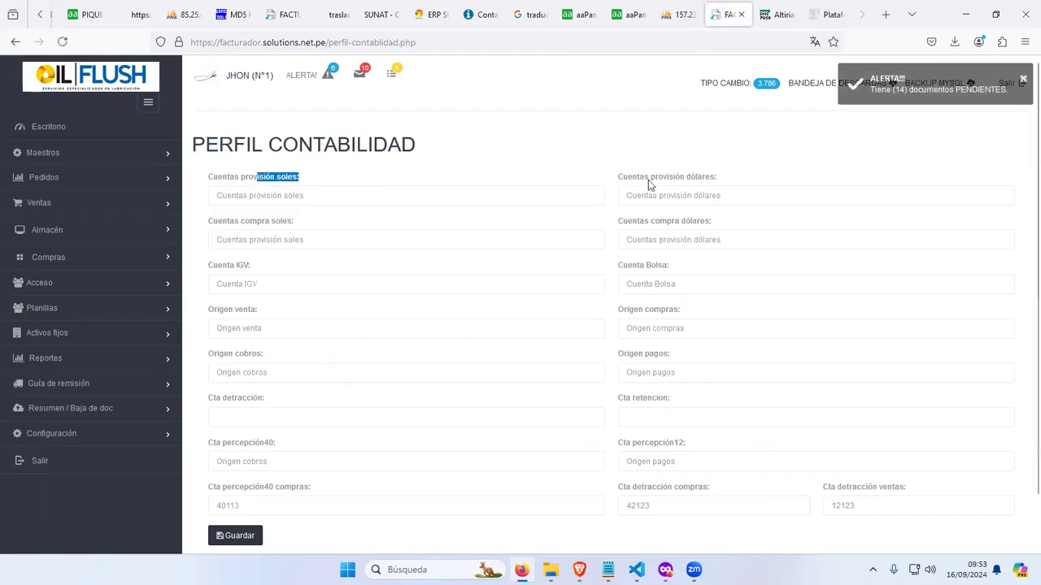
pyautogui.moveTo(648, 179); pyautogui.dragTo(739, 185)
pyautogui.moveTo(242, 223); pyautogui.dragTo(386, 220)
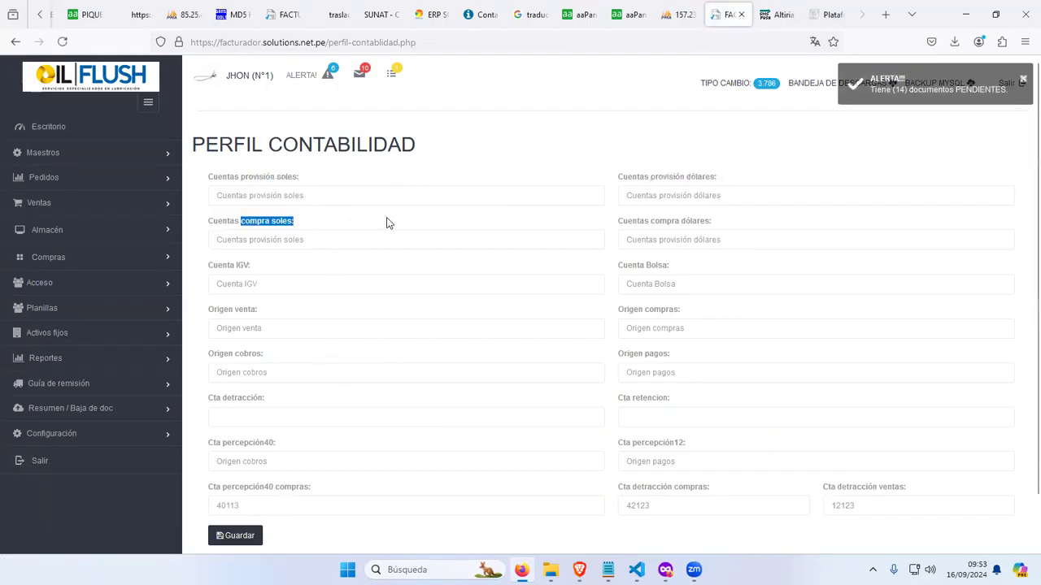
pyautogui.moveTo(651, 221); pyautogui.dragTo(730, 221)
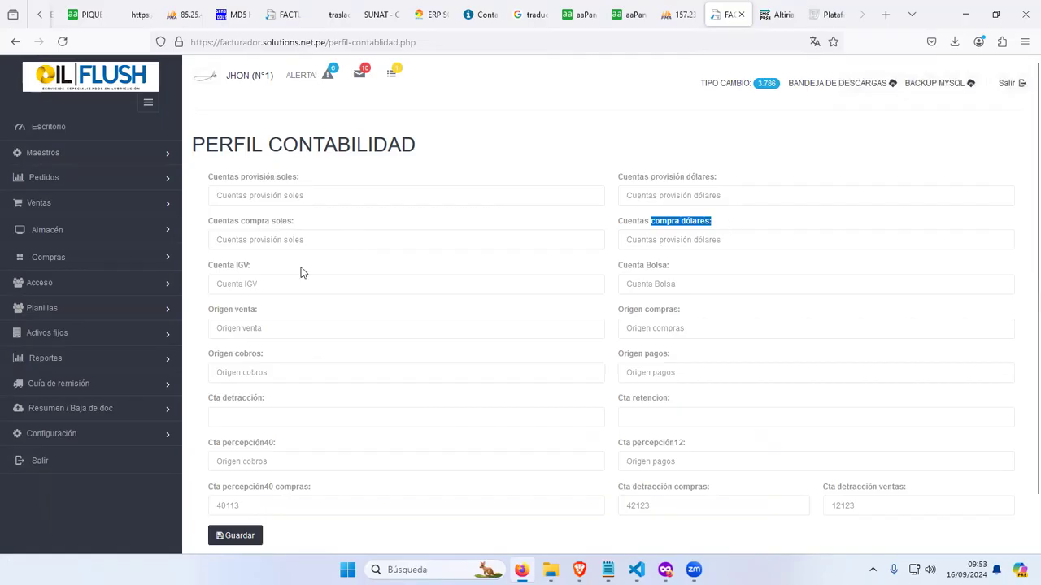
pyautogui.moveTo(233, 267); pyautogui.dragTo(283, 272)
pyautogui.moveTo(641, 262); pyautogui.dragTo(688, 267)
pyautogui.click(675, 274)
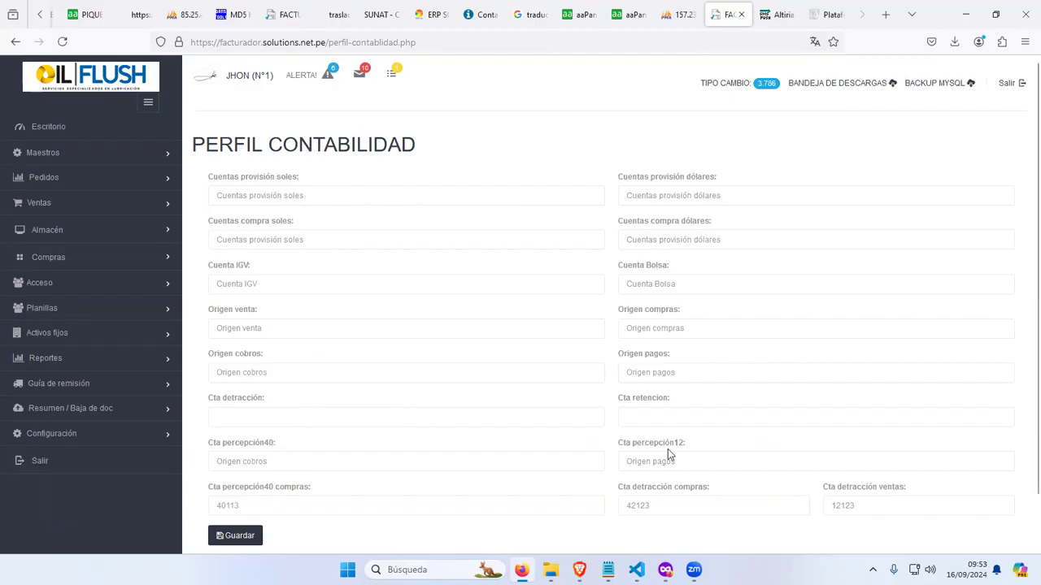
pyautogui.scroll(-1, 672, 454)
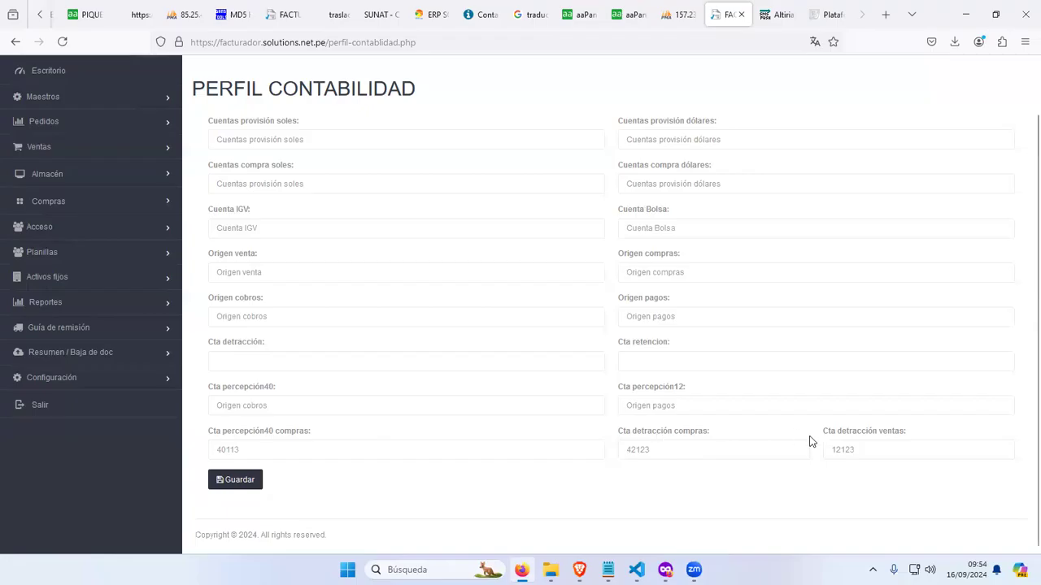
pyautogui.scroll(1, 671, 416)
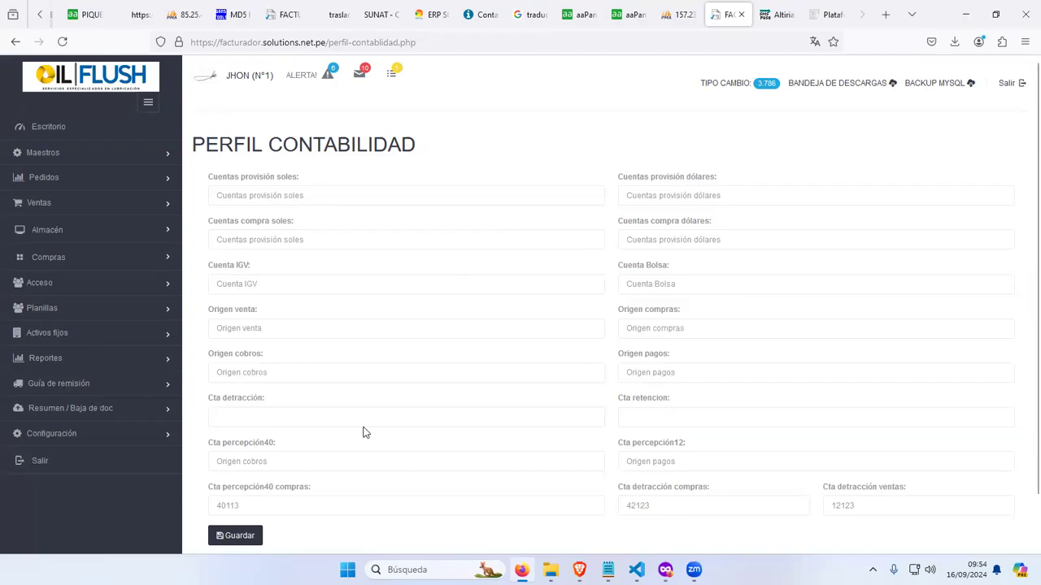
# - Open the Perfil page of the Configuración module and bring up the company's BETA profile record for editing
pyautogui.click(130, 436)
pyautogui.scroll(-3, 74, 412)
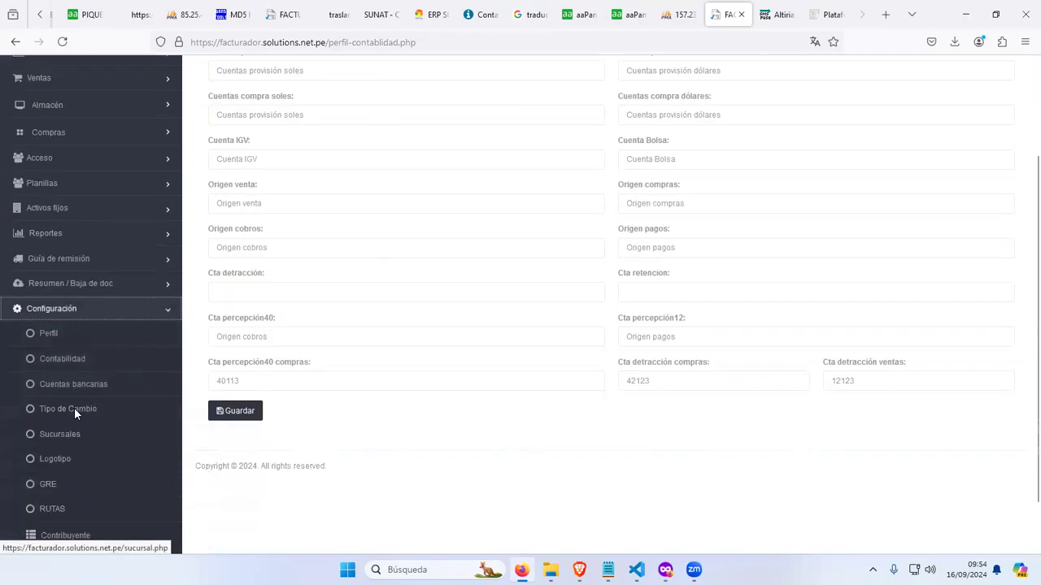
pyautogui.click(52, 327)
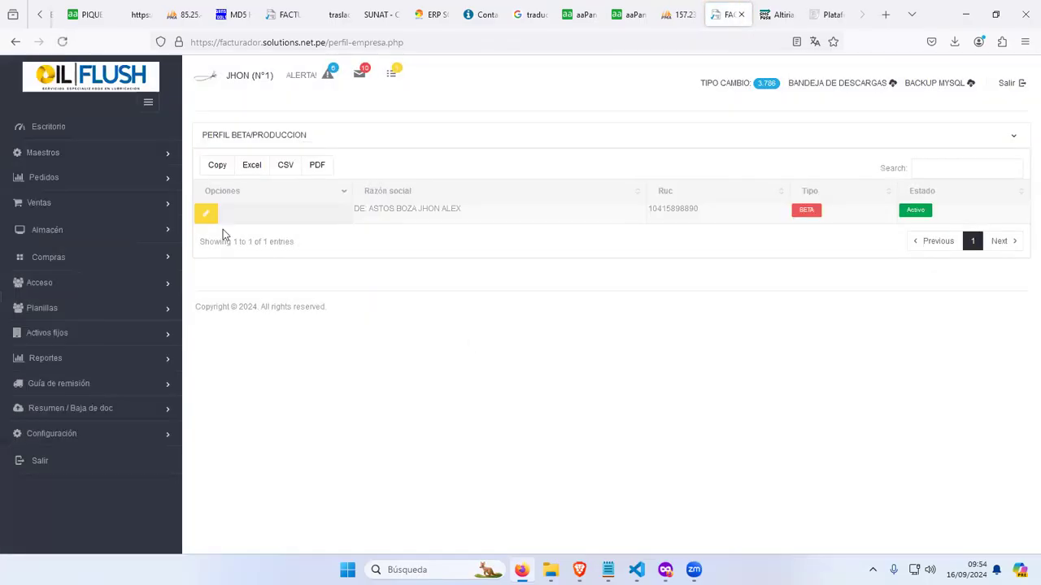
pyautogui.click(207, 215)
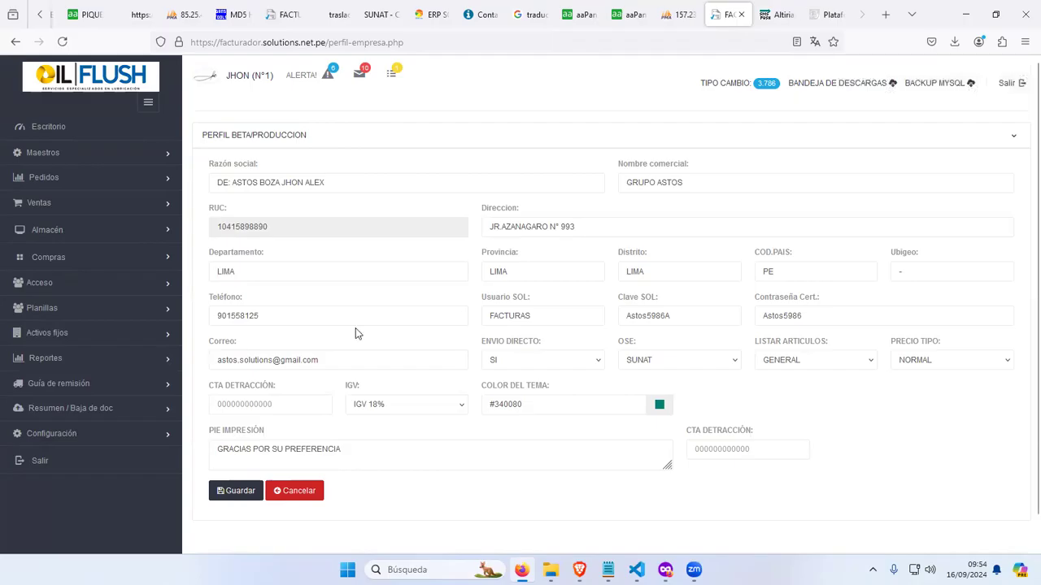
# - Examine the company profile's email, OSE provider options and CTA DETRACCIÓN field, and cancel the form without saving
pyautogui.click(346, 358)
pyautogui.click(677, 366)
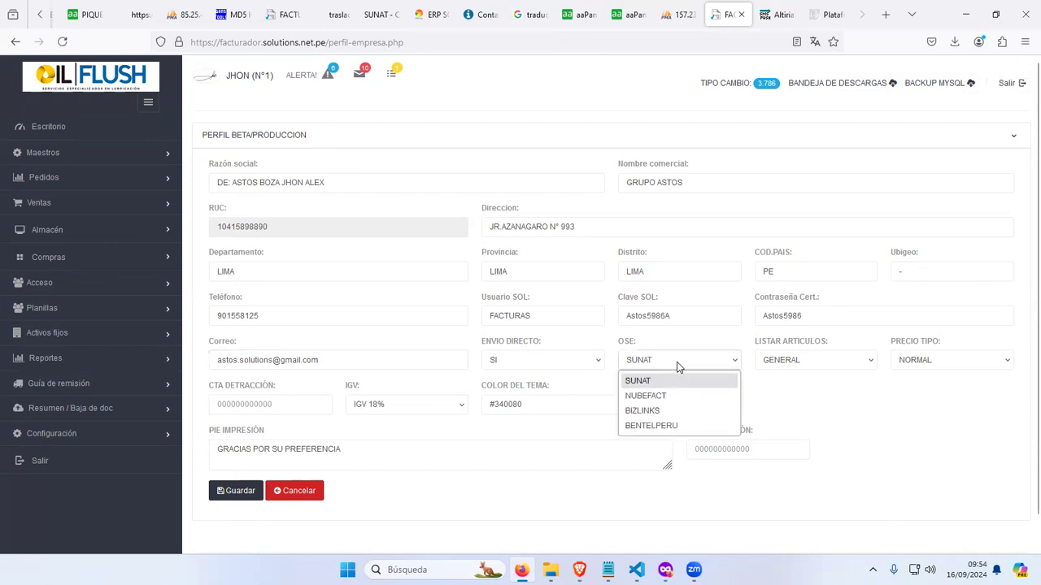
pyautogui.click(868, 410)
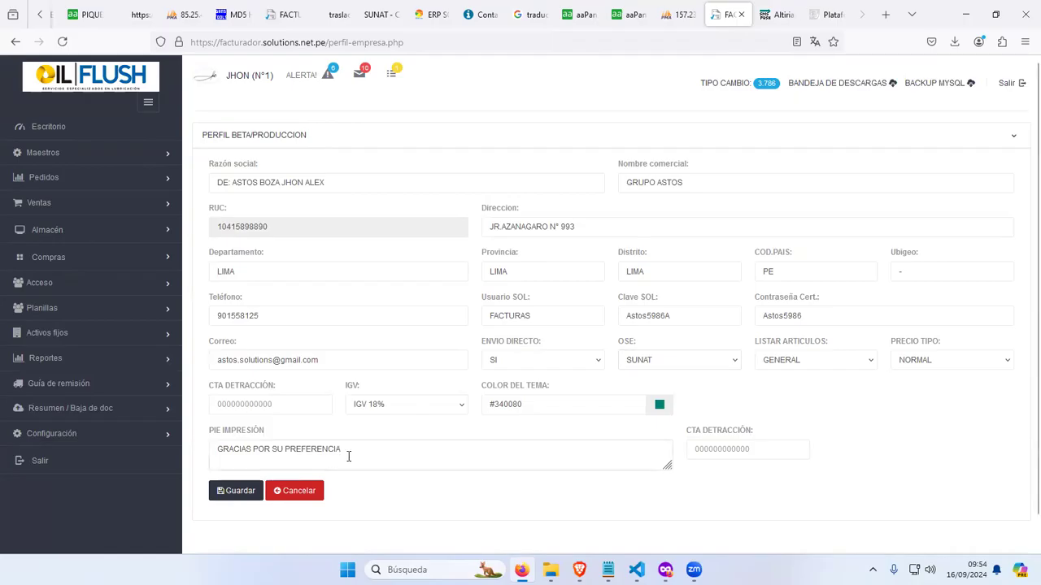
pyautogui.click(768, 448)
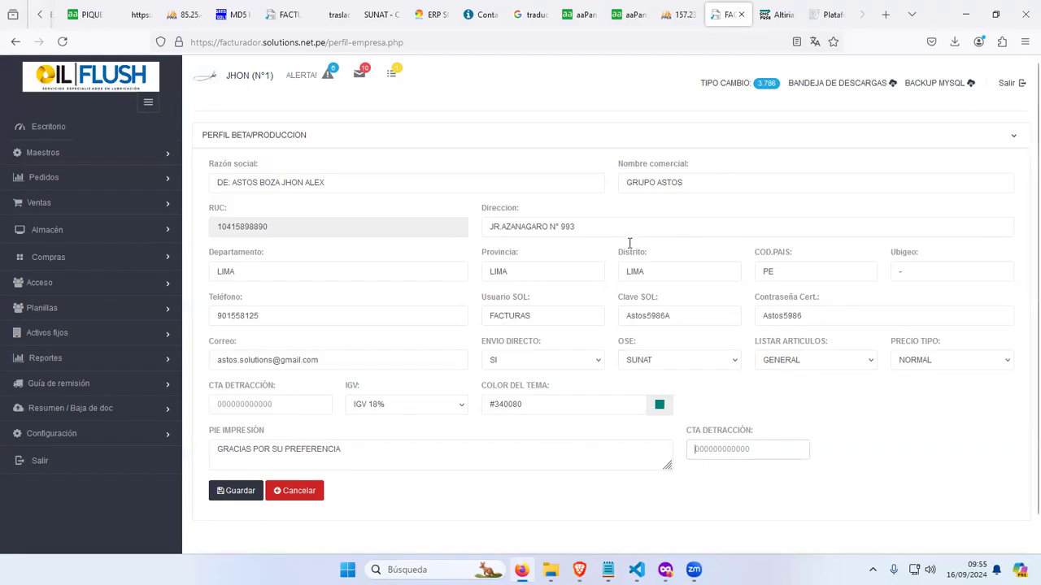
pyautogui.click(310, 490)
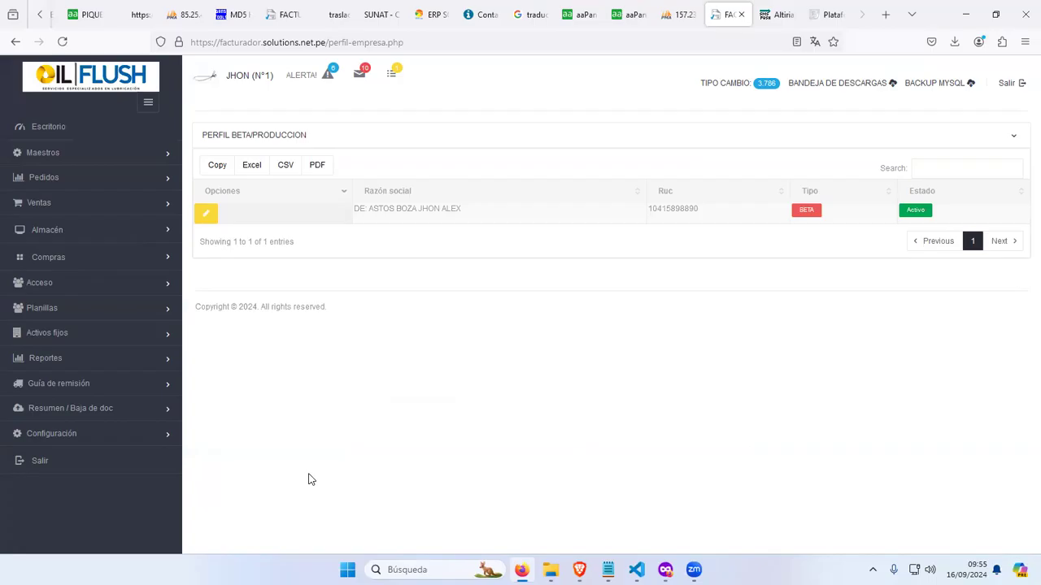
# - Open the user list of the Acceso module and start a new user, displaying the form's permission list
pyautogui.click(65, 283)
pyautogui.click(57, 308)
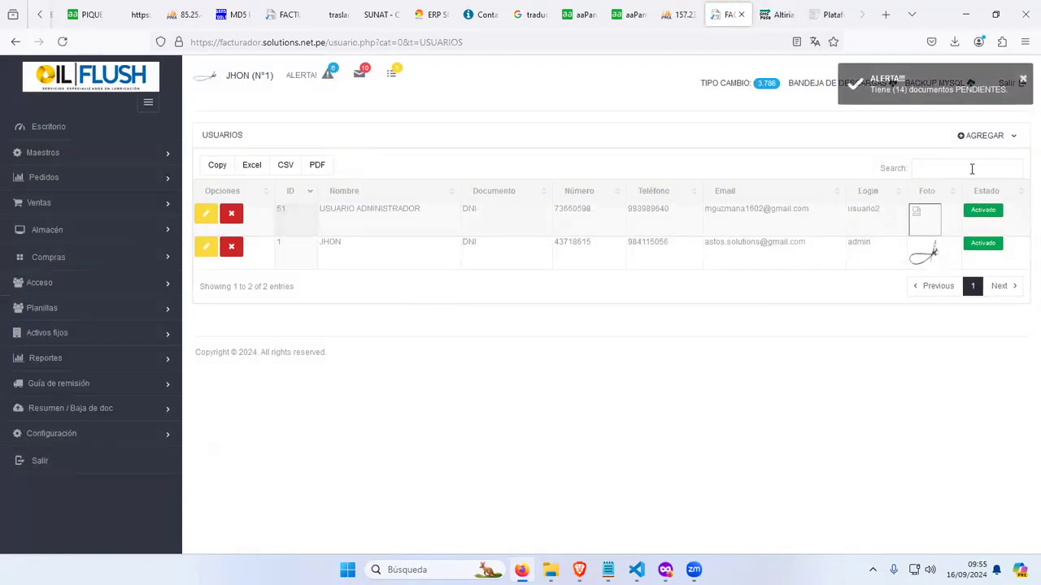
pyautogui.click(981, 143)
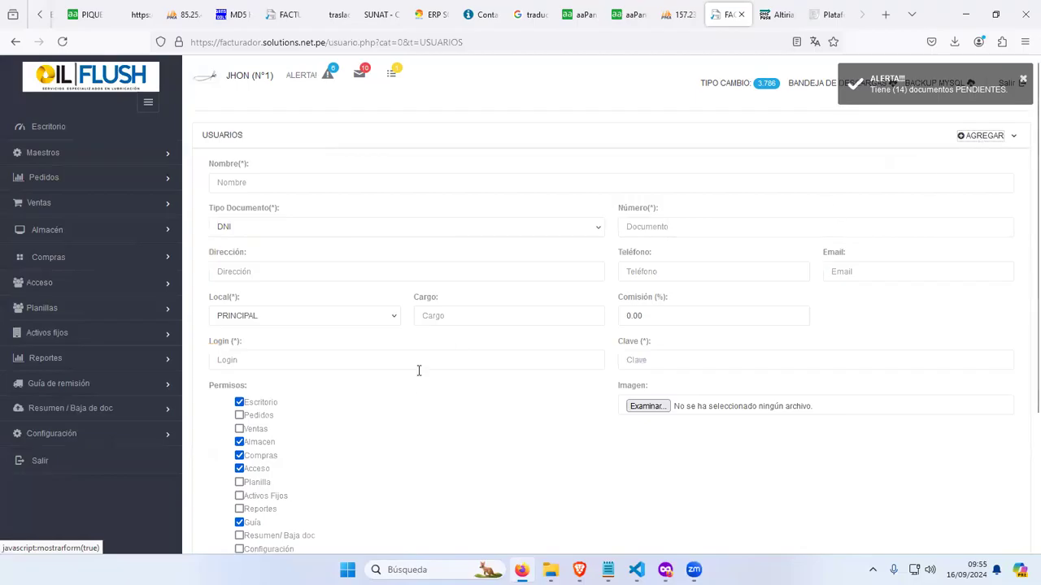
pyautogui.scroll(-3, 425, 381)
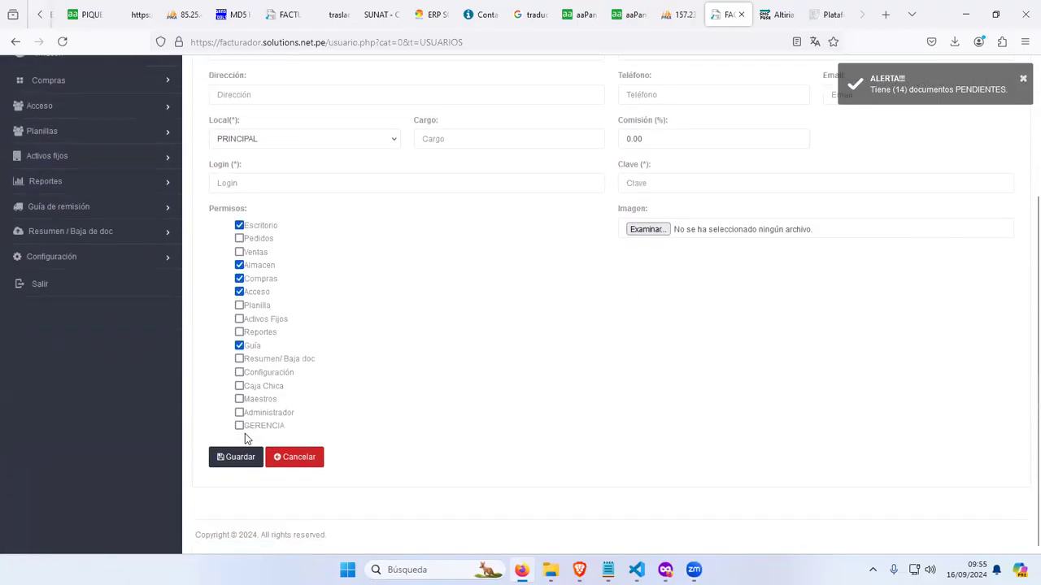
# - Remove the Guía, Almacen, Compras and Acceso permissions from the new user, and grant and withdraw Ventas, keeping only Escritorio
pyautogui.click(242, 345)
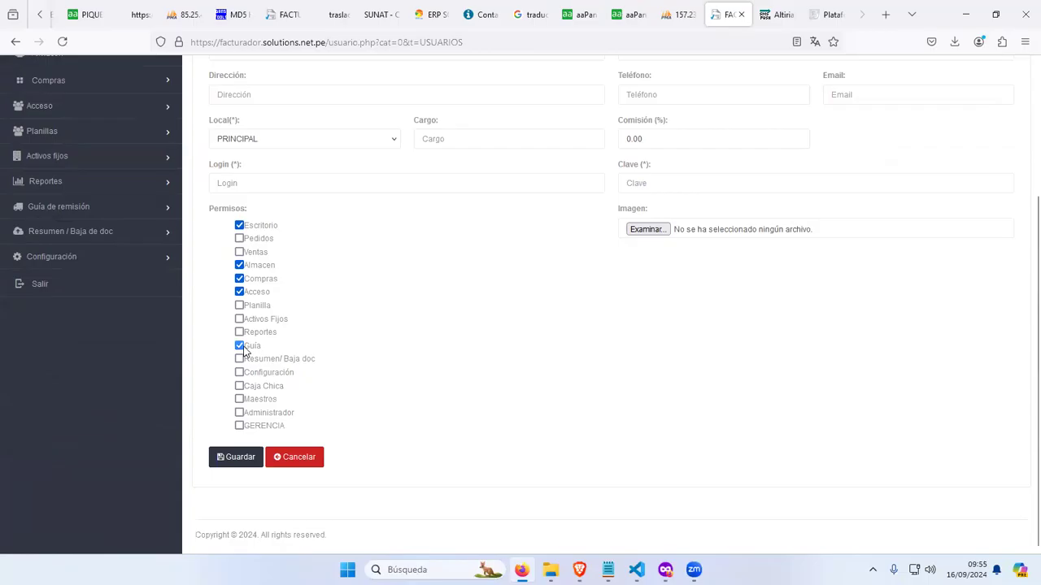
pyautogui.click(239, 265)
pyautogui.click(240, 279)
pyautogui.click(239, 292)
pyautogui.click(239, 252)
pyautogui.scroll(2, 436, 315)
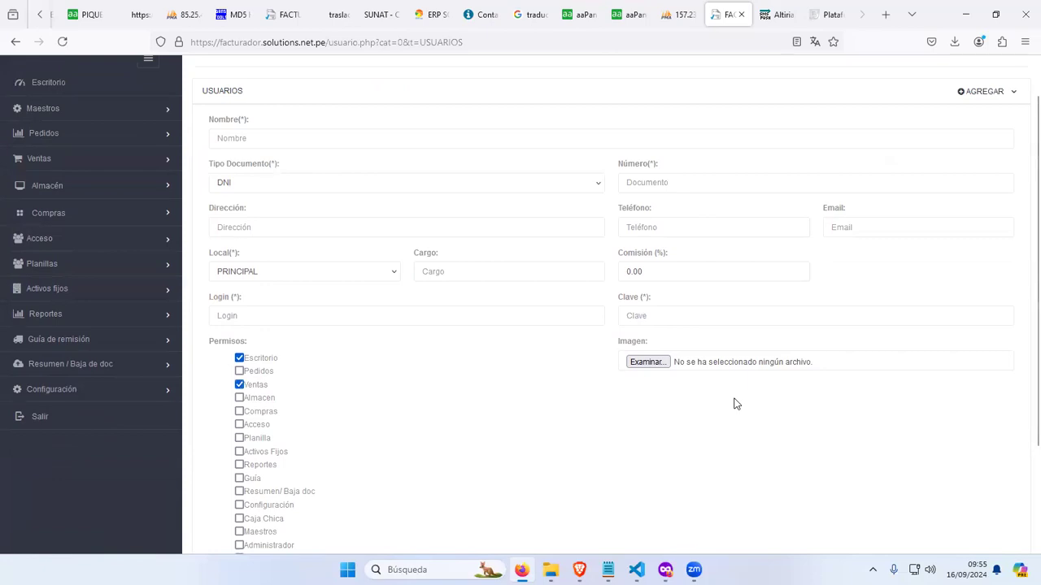
pyautogui.click(239, 384)
pyautogui.scroll(-2, 245, 455)
pyautogui.scroll(2, 249, 337)
pyautogui.scroll(1, 490, 492)
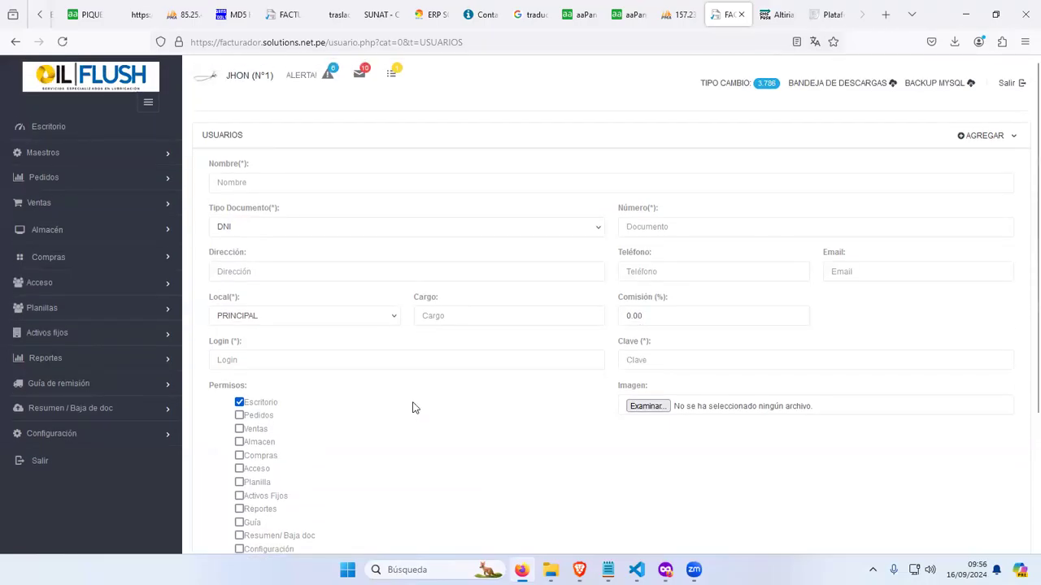
# - Point out the Login and Clave fields of the new user form without filling them in
pyautogui.click(598, 363)
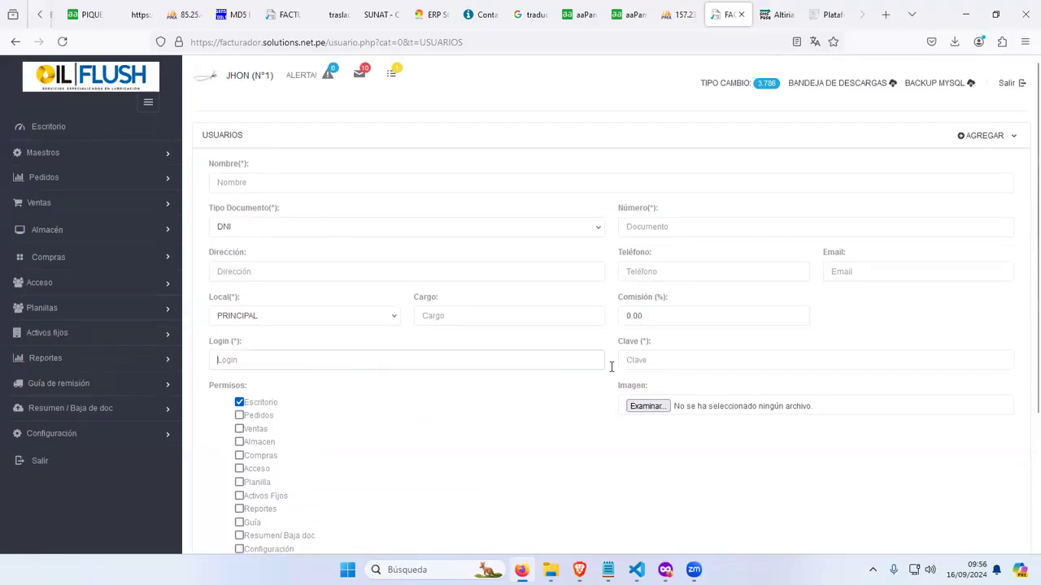
pyautogui.click(664, 367)
pyautogui.click(562, 422)
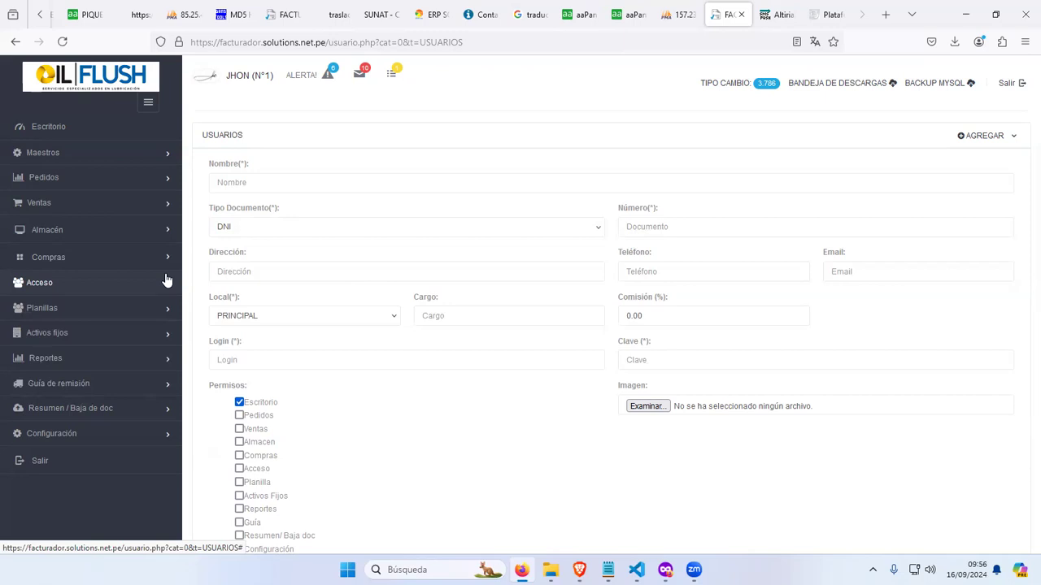
pyautogui.click(139, 435)
pyautogui.scroll(-1, 132, 420)
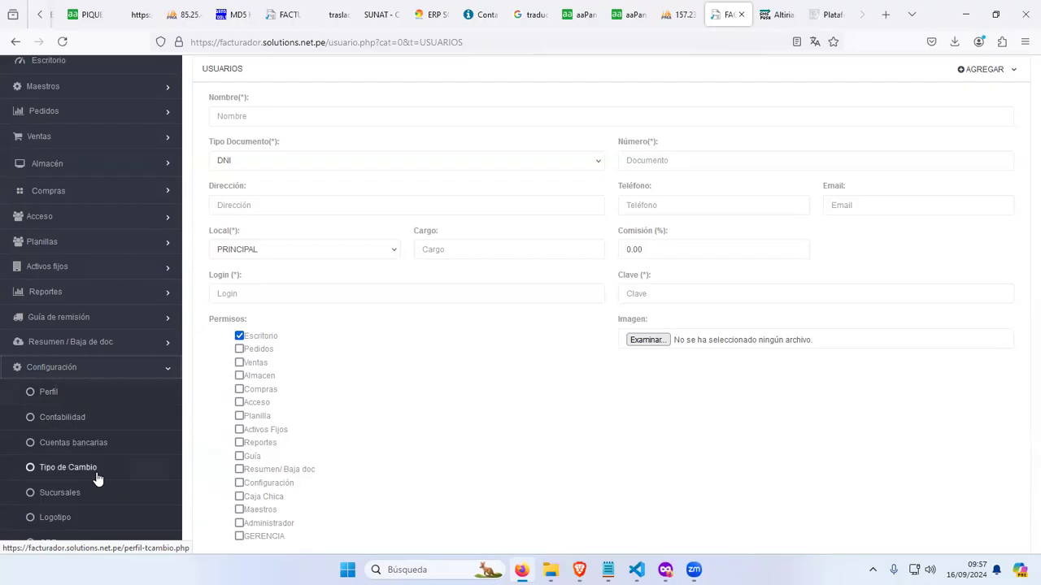
pyautogui.scroll(2, 96, 480)
pyautogui.click(116, 440)
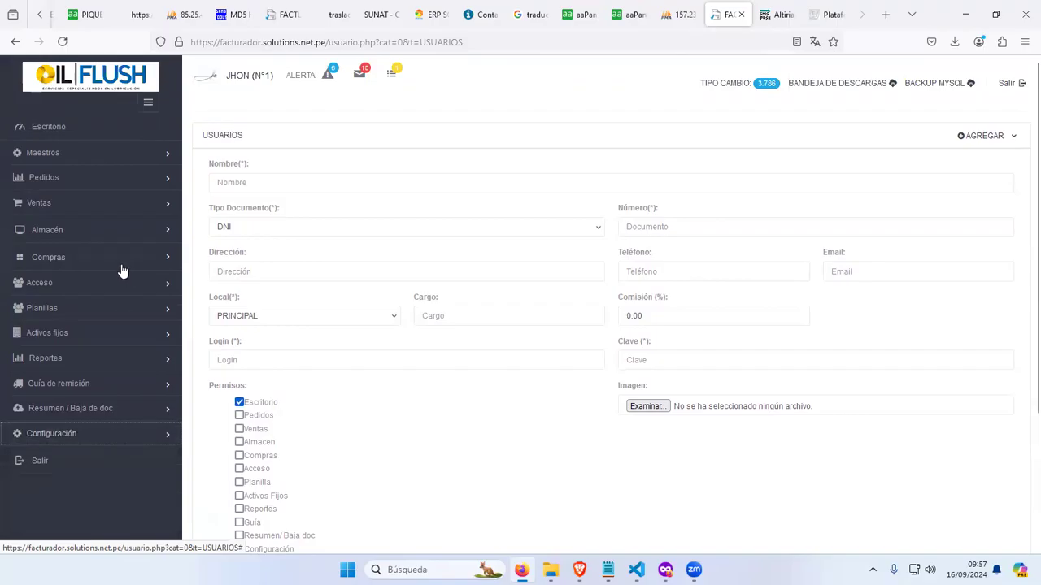